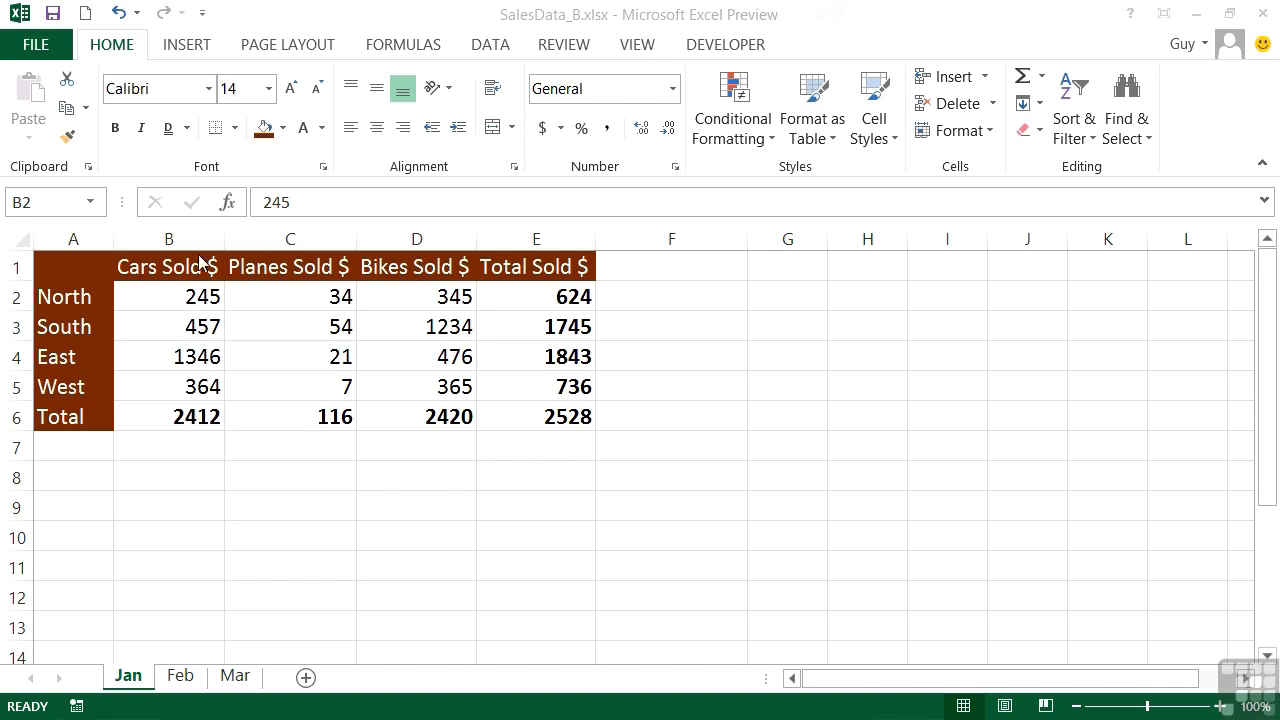
# Narrow column B and wrap the 'Cars Sold $' heading in B1 onto two lines.
pyautogui.moveTo(224, 244); pyautogui.dragTo(184, 238)
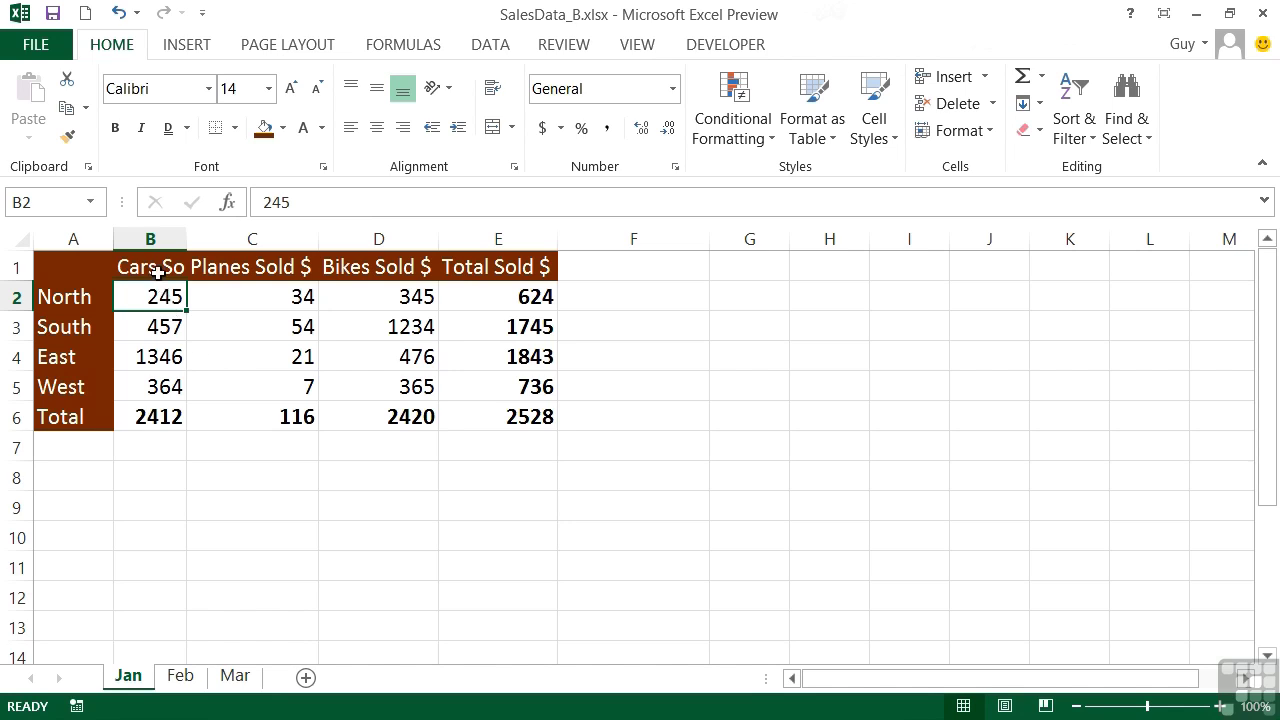
pyautogui.click(157, 268)
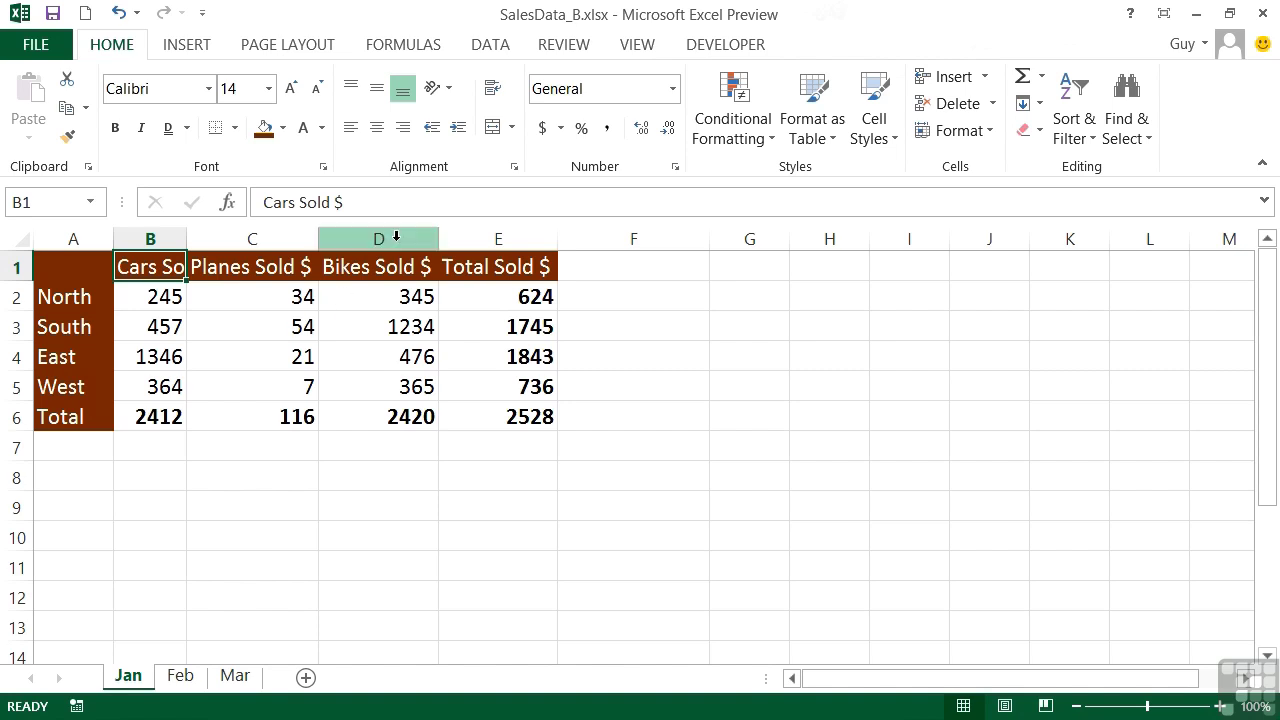
pyautogui.click(496, 90)
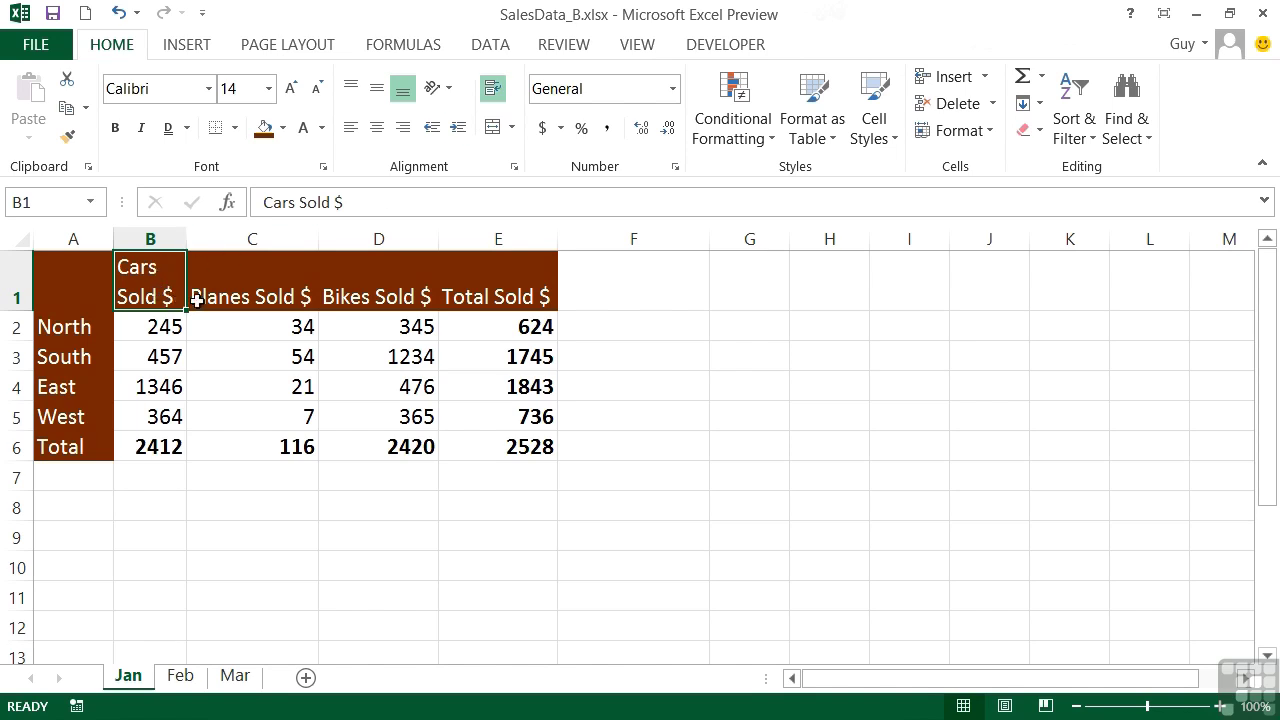
# Narrow columns C through E together to fit their headings.
pyautogui.moveTo(252, 238); pyautogui.dragTo(424, 238)
pyautogui.click(227, 329)
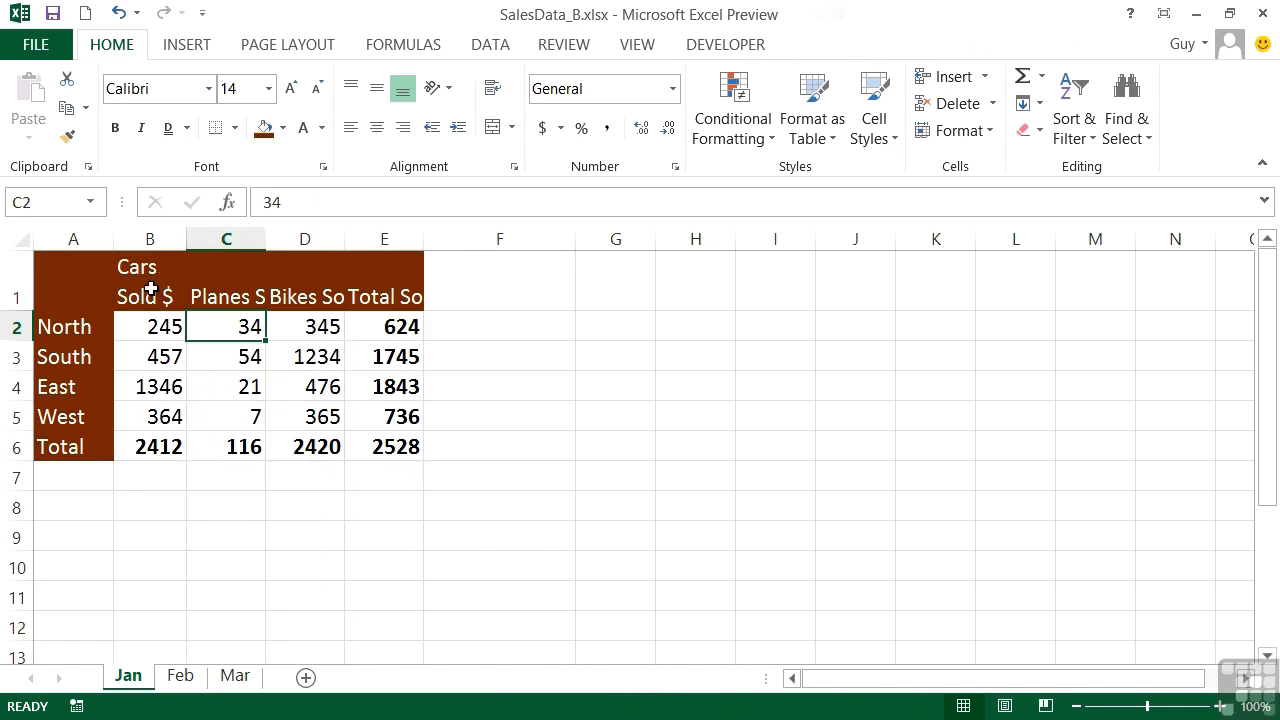
pyautogui.click(223, 280)
pyautogui.click(331, 294)
pyautogui.click(380, 277)
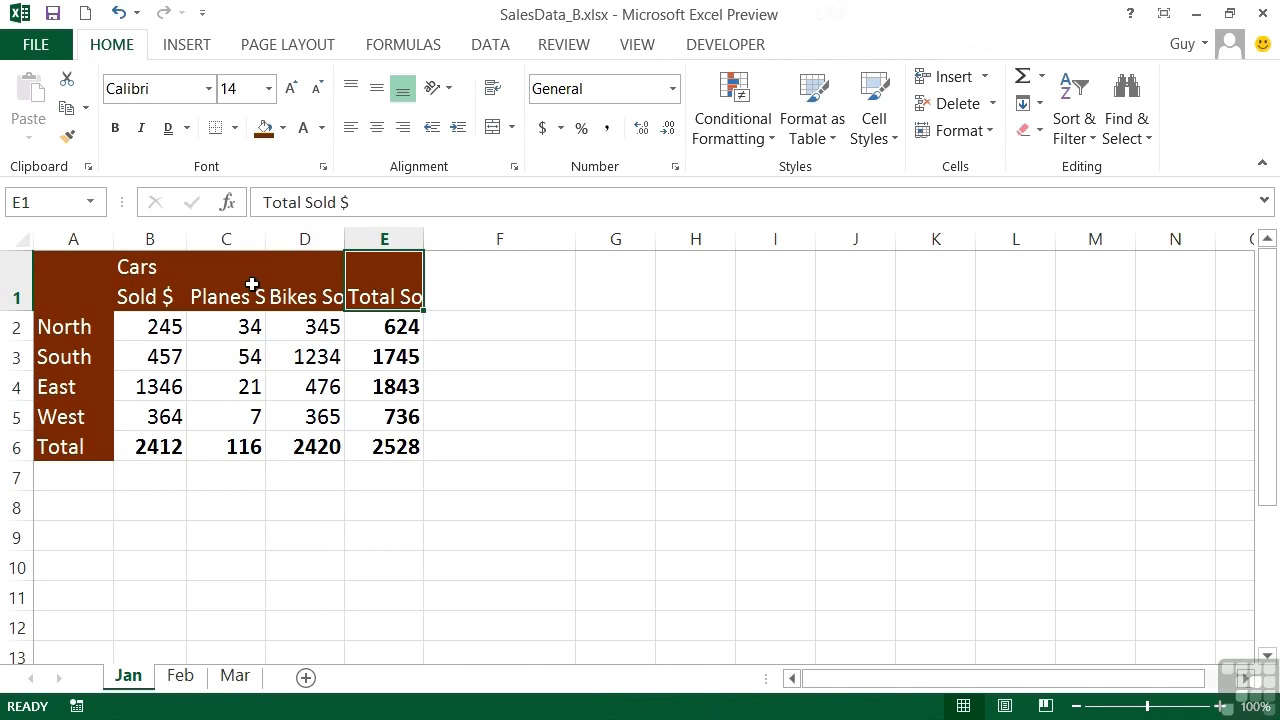
# Wrap the Planes, Bikes and Total Sold $ headings in C1:E1 onto two lines.
pyautogui.click(237, 280)
pyautogui.moveTo(237, 280); pyautogui.dragTo(363, 282)
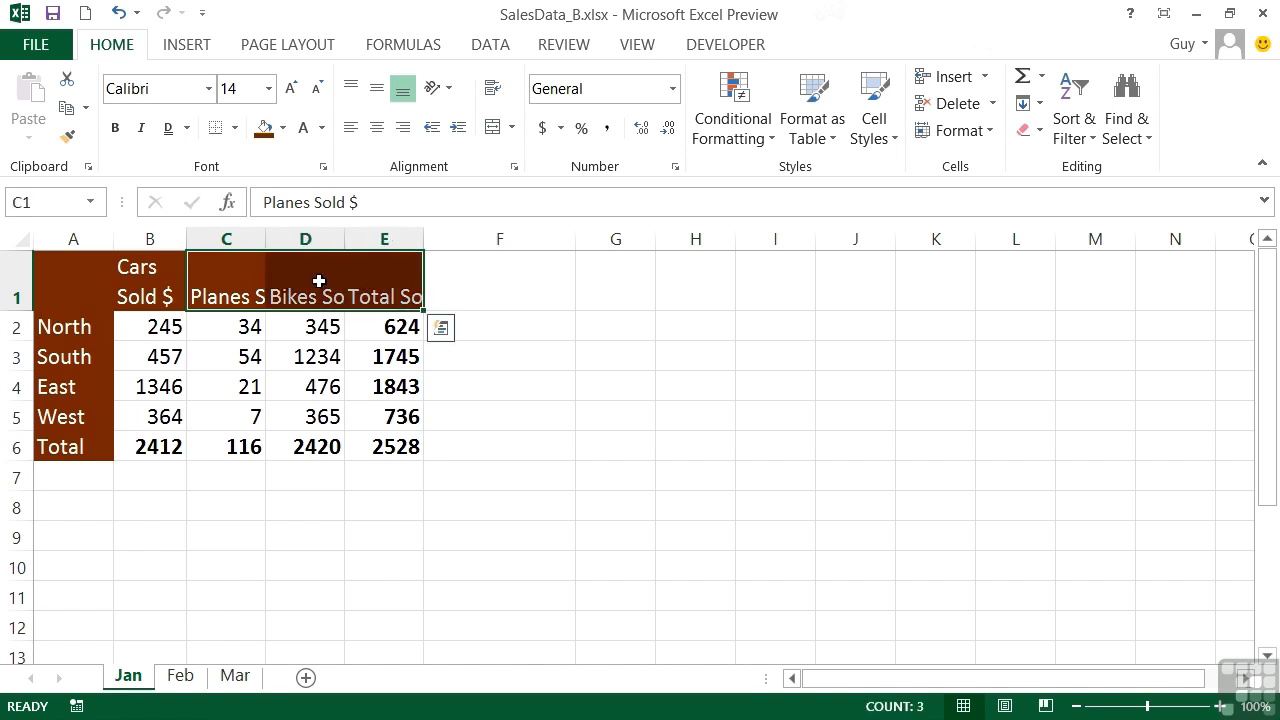
pyautogui.click(494, 90)
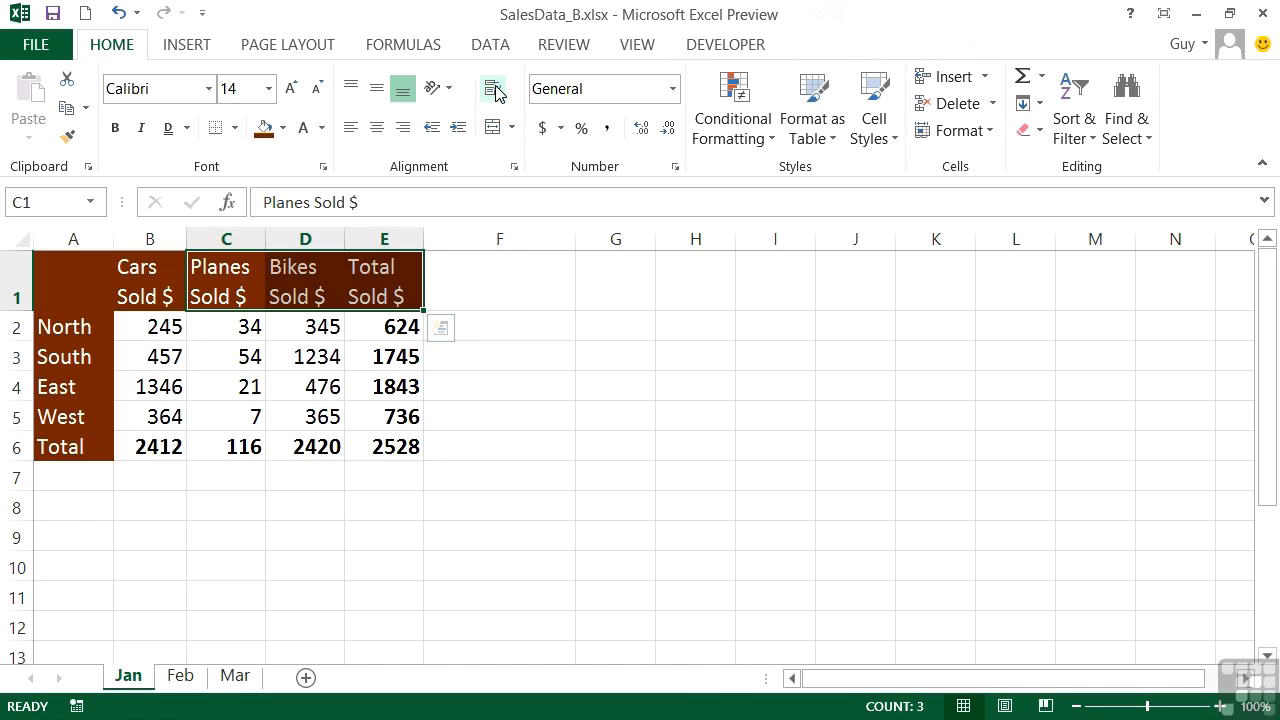
pyautogui.click(172, 280)
pyautogui.click(236, 294)
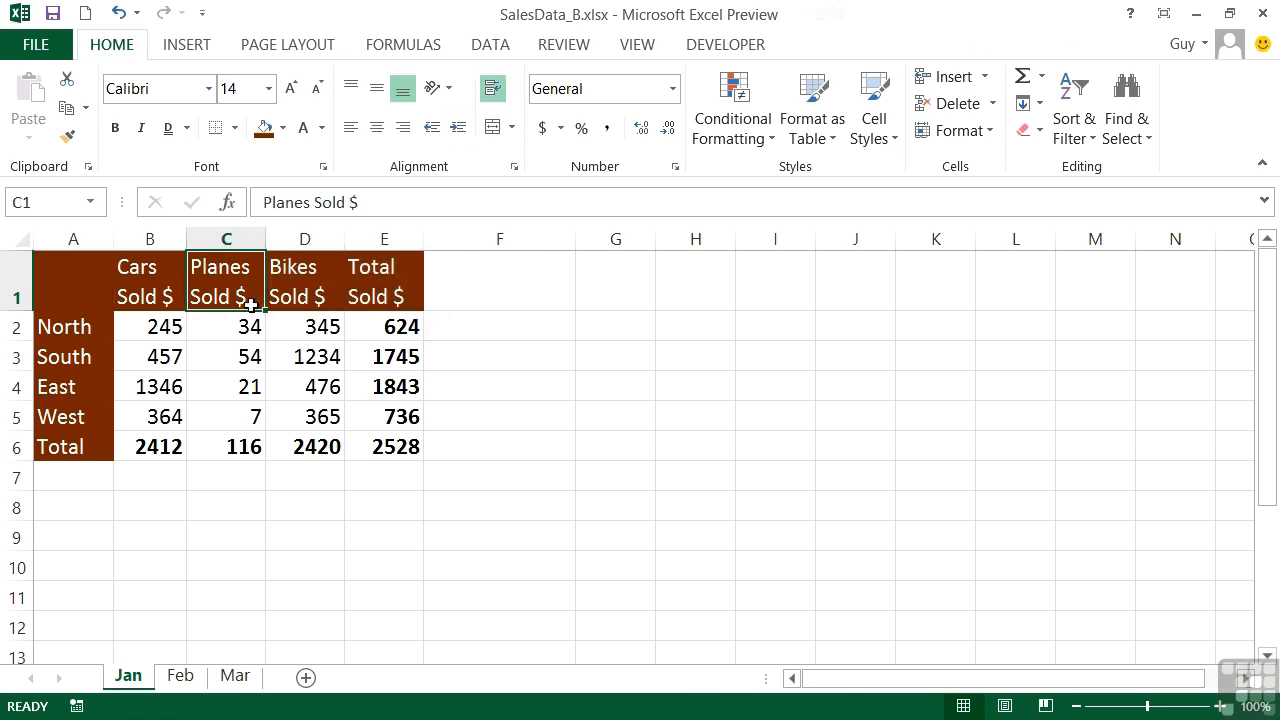
# Insert a forced line break before the $ in the 'Cars Sold $' heading in B1.
pyautogui.click(170, 298)
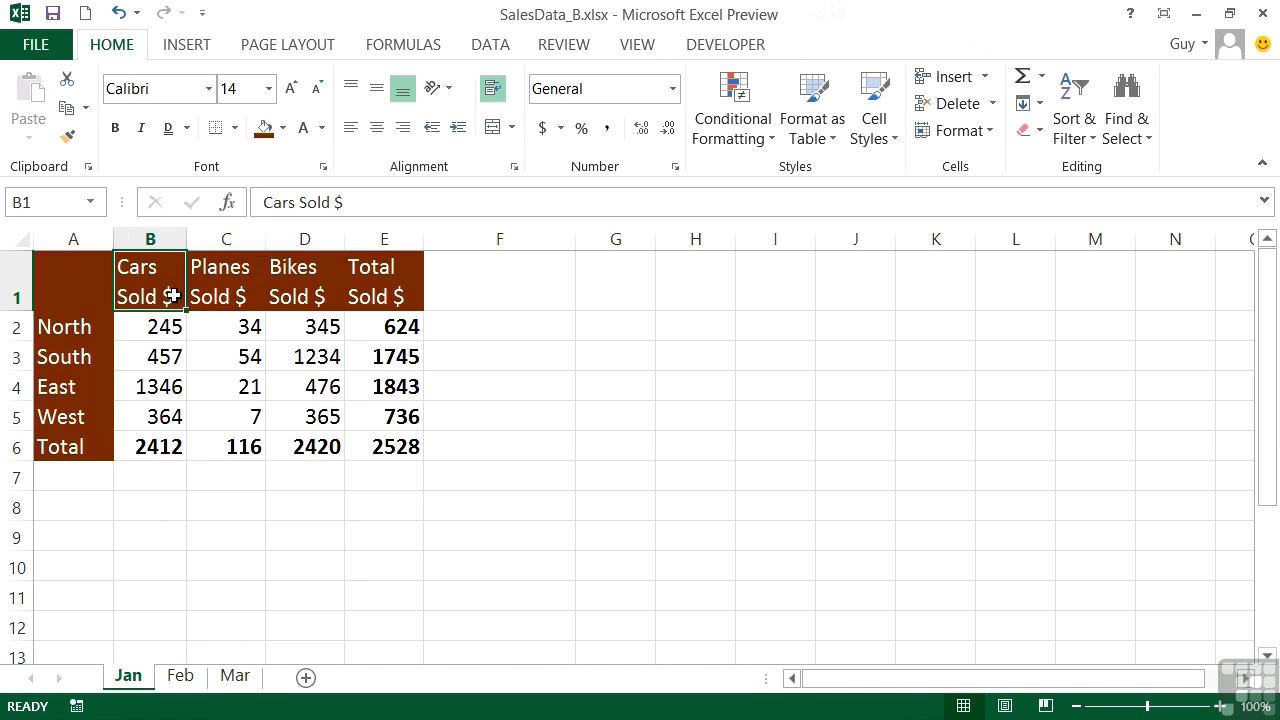
pyautogui.doubleClick(170, 296)
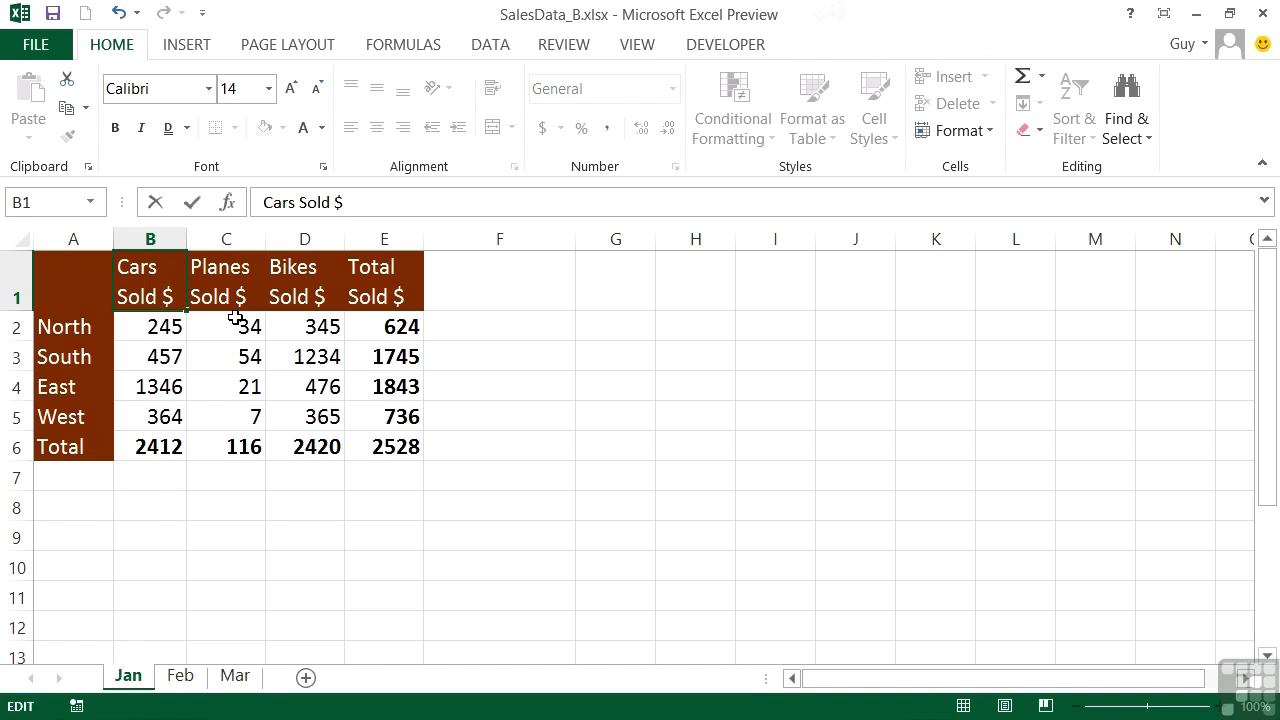
pyautogui.press('Return')
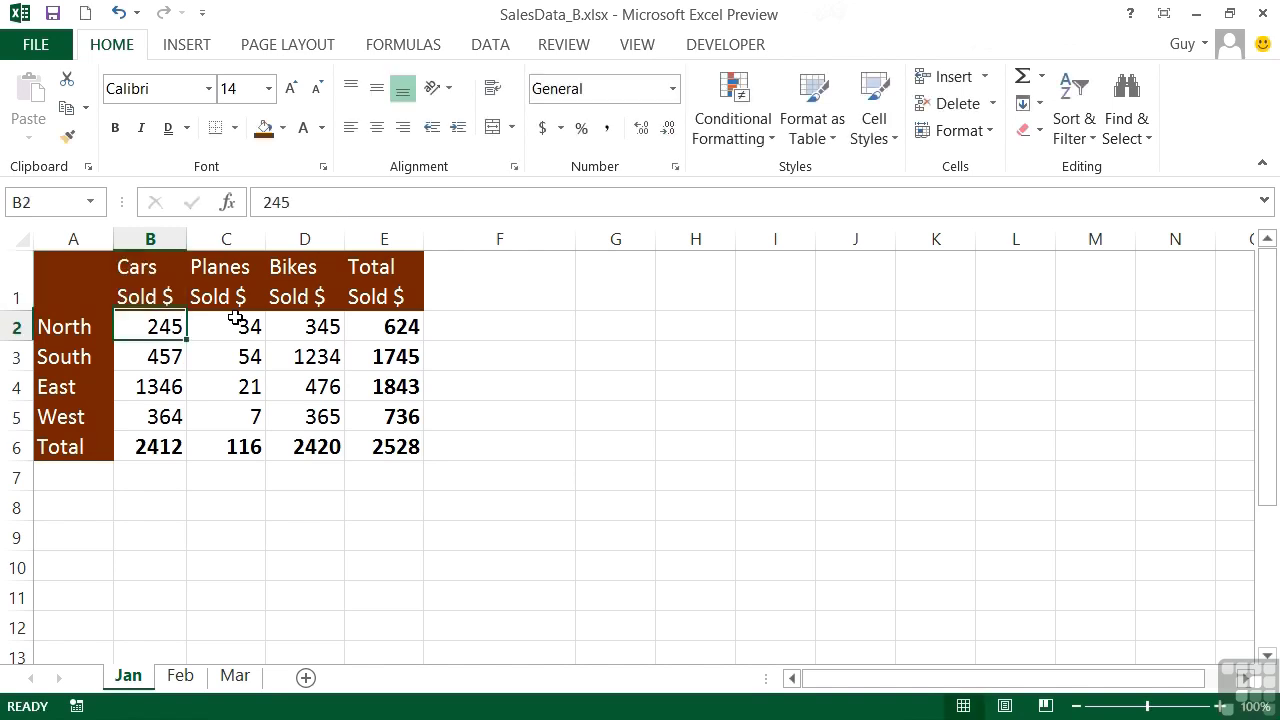
pyautogui.click(165, 300)
pyautogui.doubleClick(165, 300)
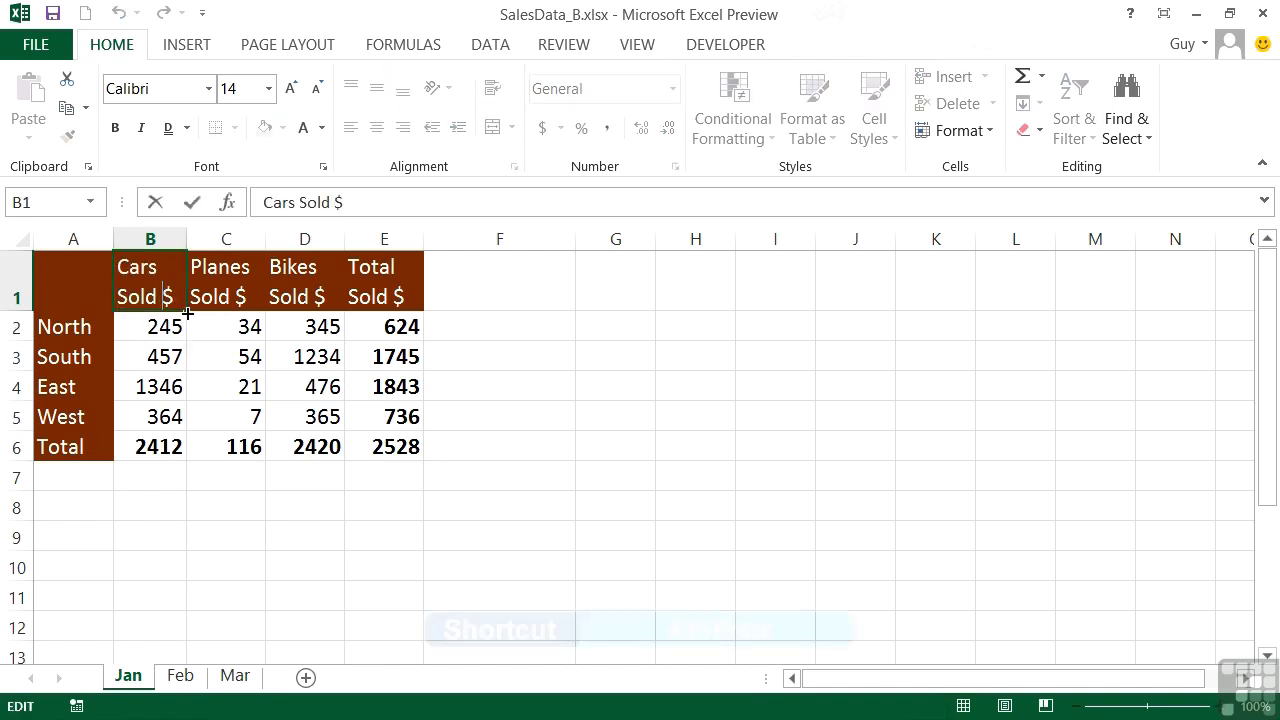
pyautogui.hotkey('alt', 'Return')
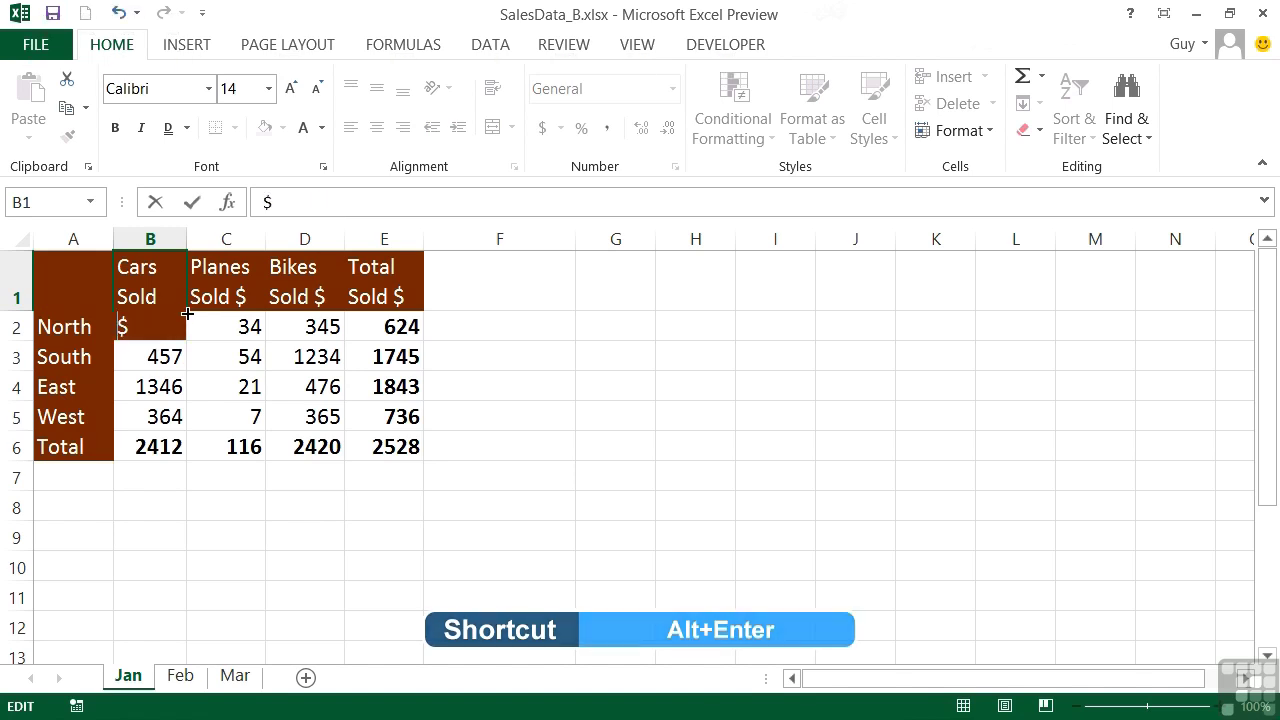
pyautogui.press('Return')
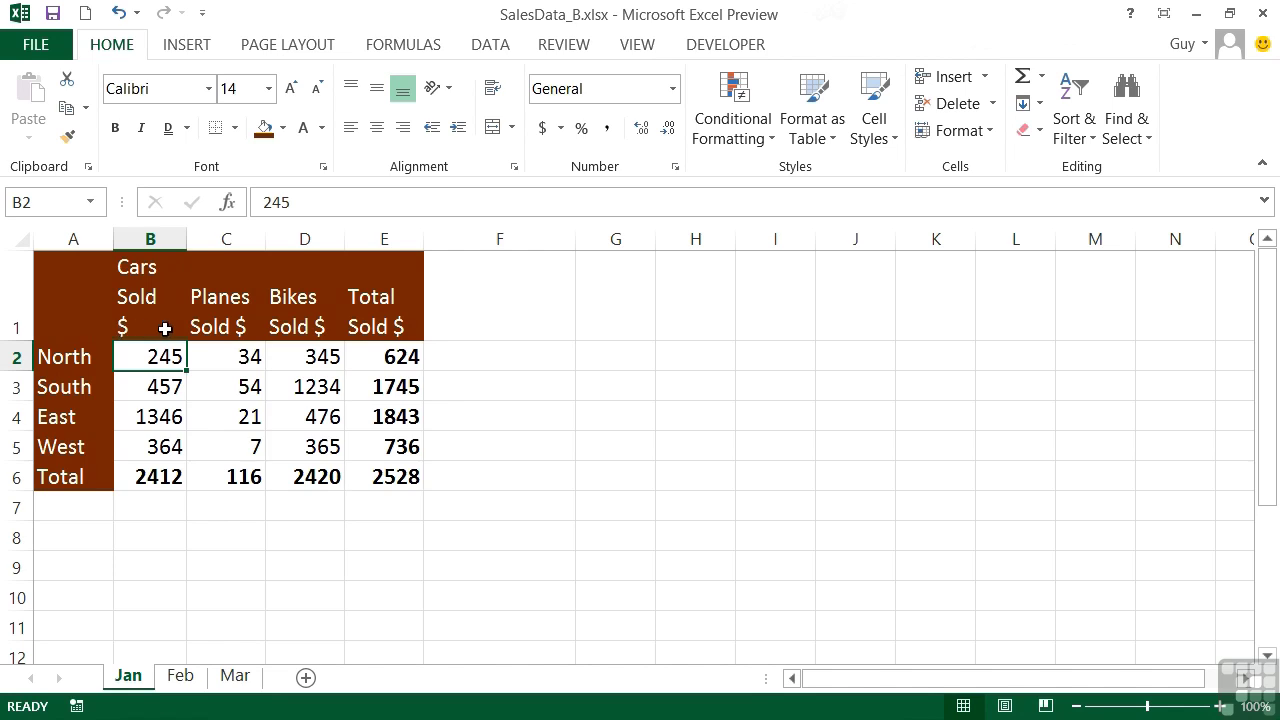
# Insert Alt+Enter line breaks before the $ in the Planes, Bikes and Total Sold headings (C1–E1).
pyautogui.doubleClick(238, 328)
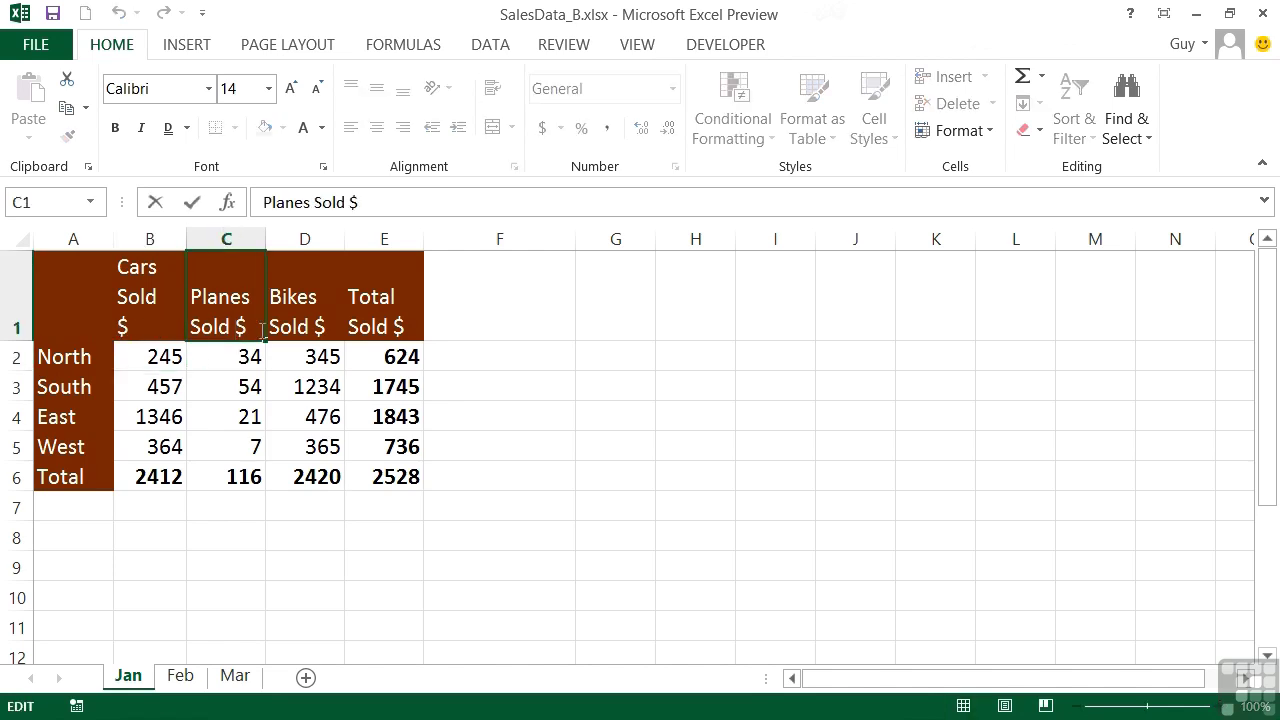
pyautogui.hotkey('alt', 'Return')
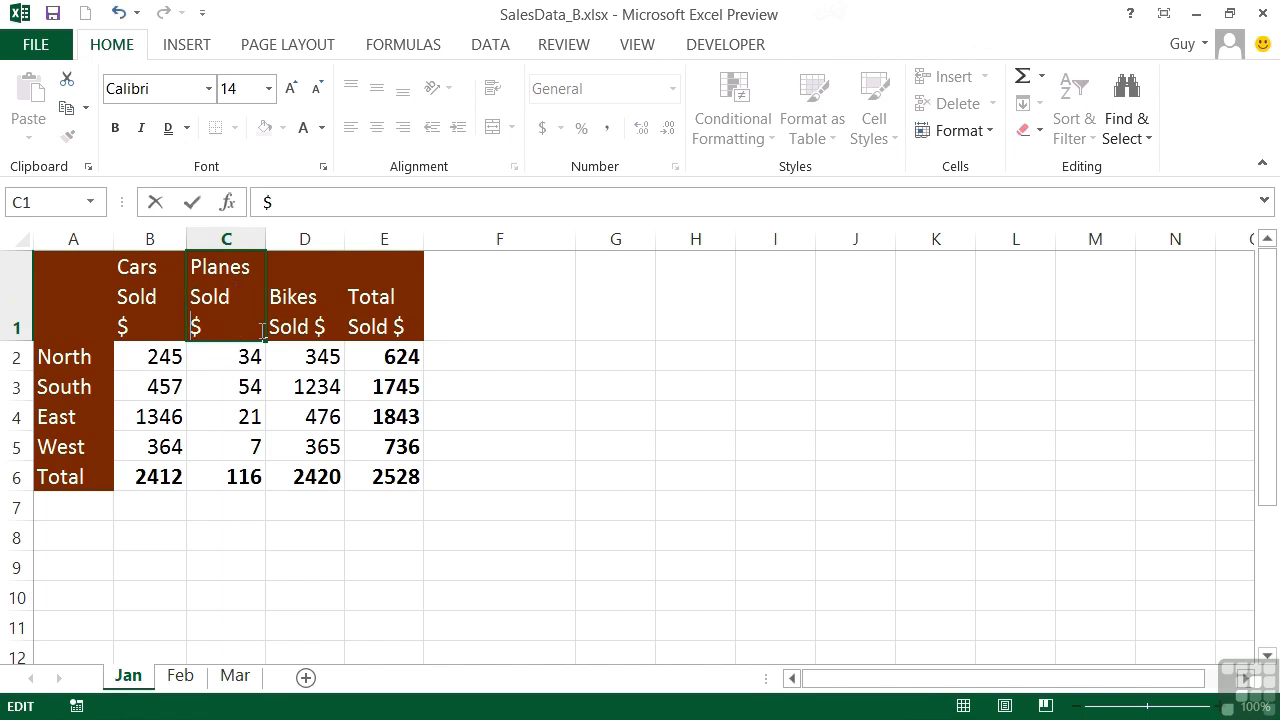
pyautogui.press('Return')
pyautogui.click(322, 330)
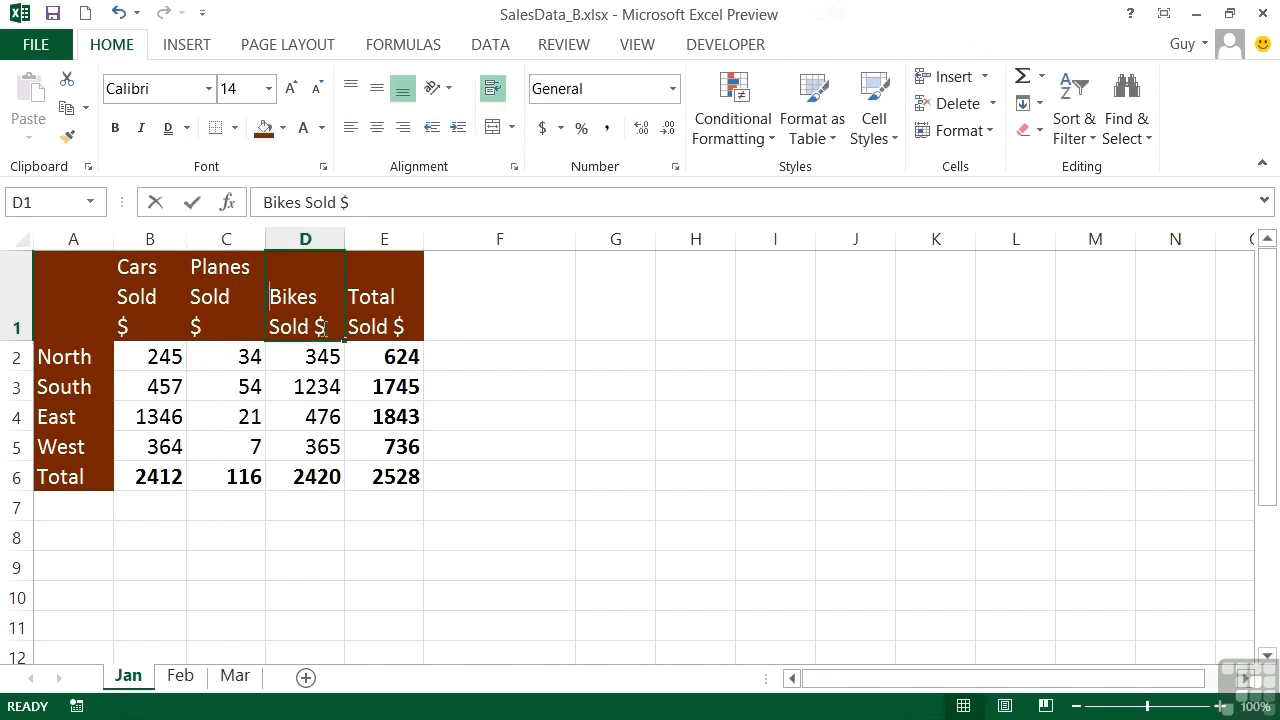
pyautogui.doubleClick(322, 330)
pyautogui.click(320, 330)
pyautogui.hotkey('alt', 'Return')
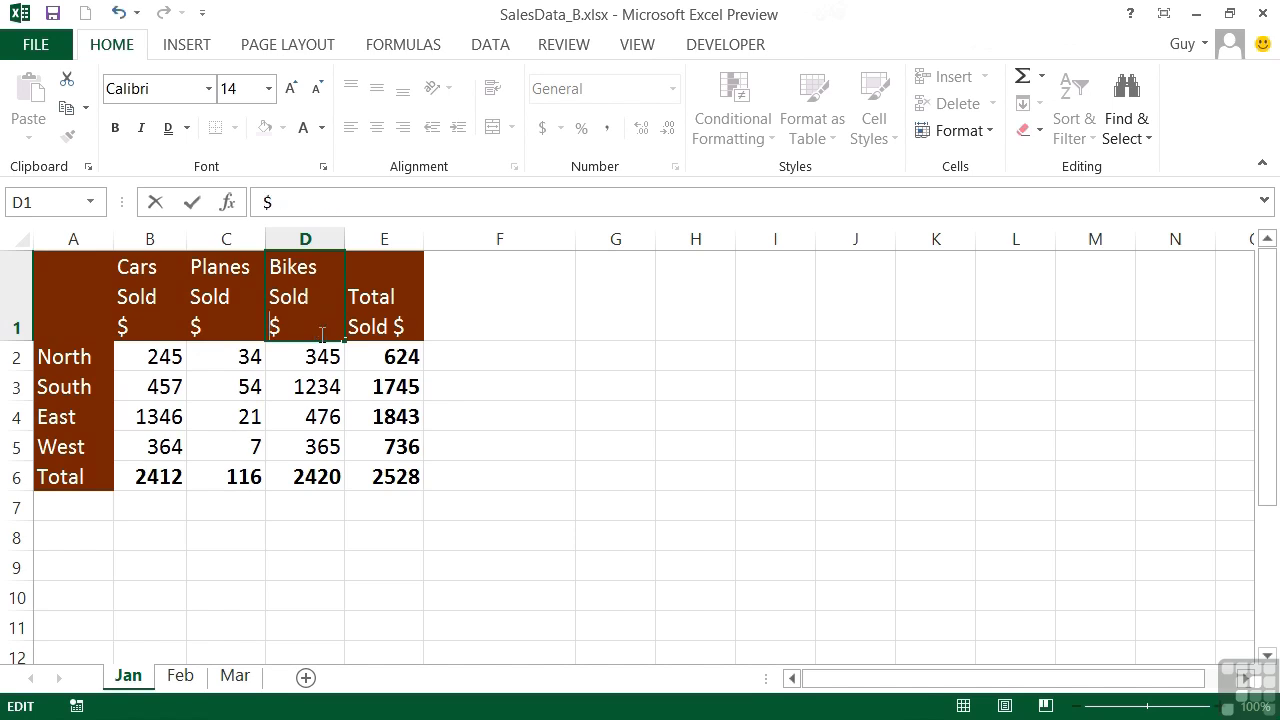
pyautogui.click(385, 327)
pyautogui.doubleClick(390, 326)
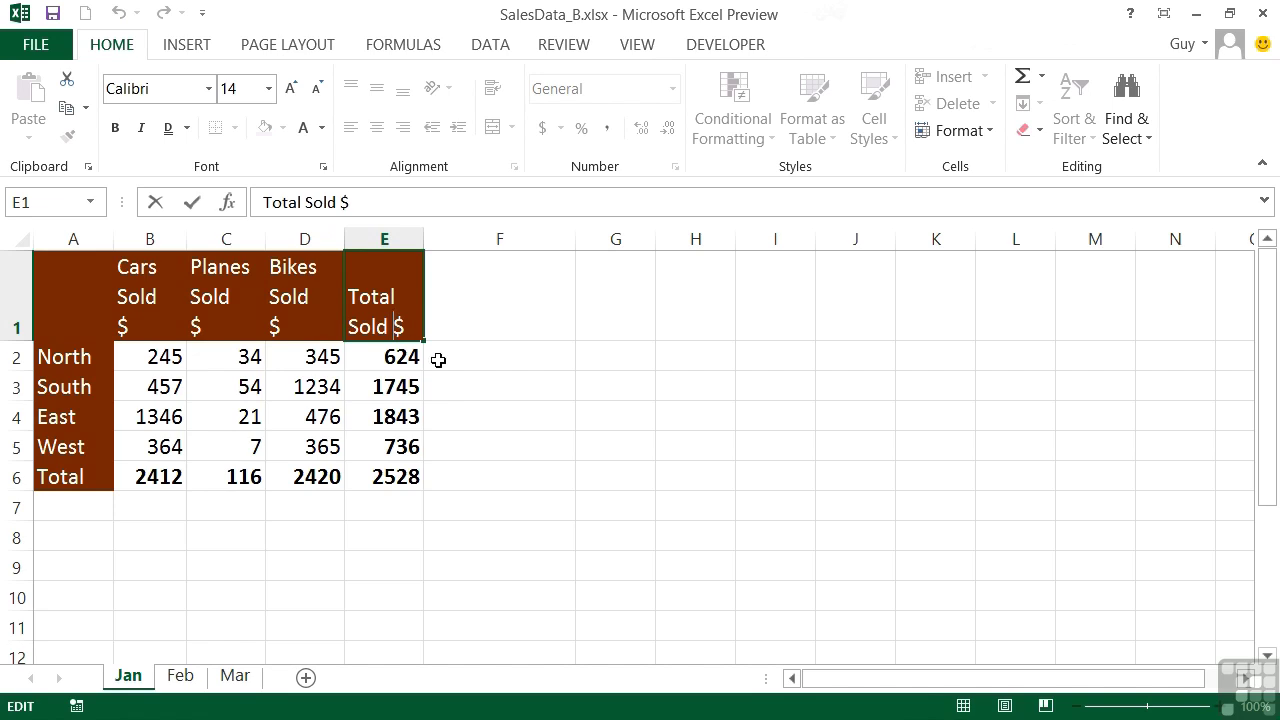
pyautogui.hotkey('alt', 'Return')
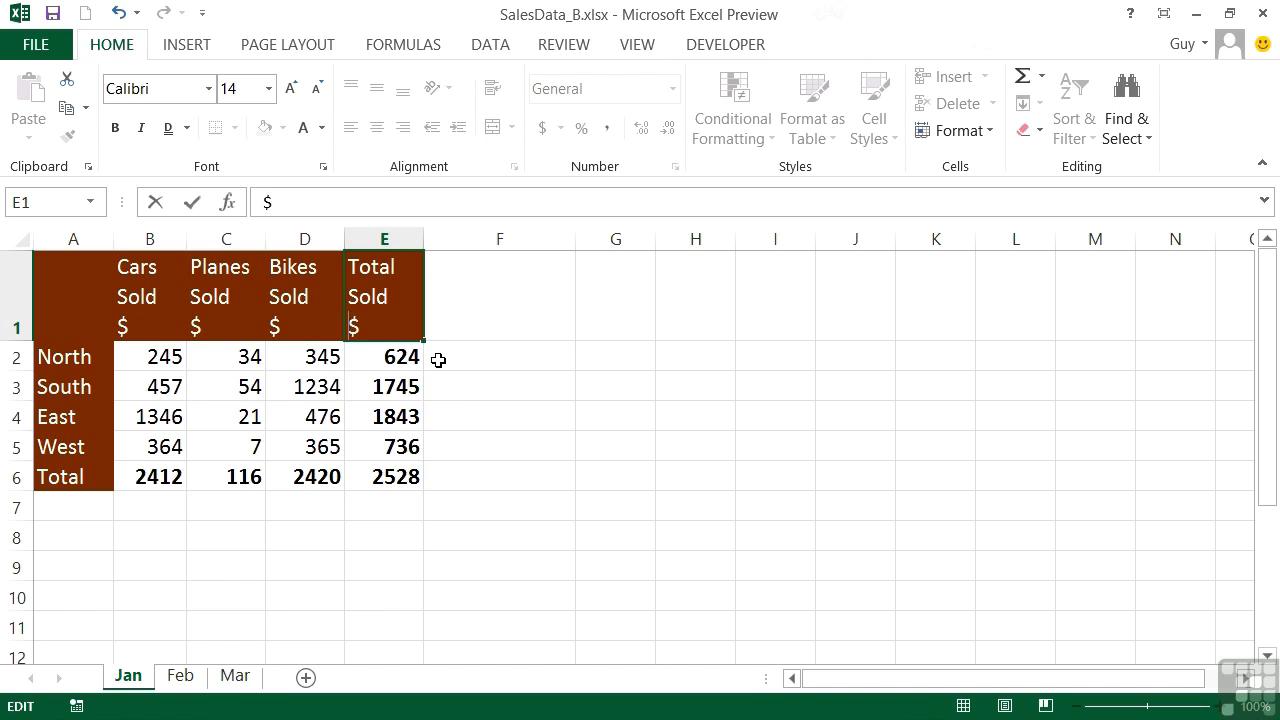
# Commit the Total Sold $ heading edit so its $ sits on its own line.
pyautogui.click(405, 355)
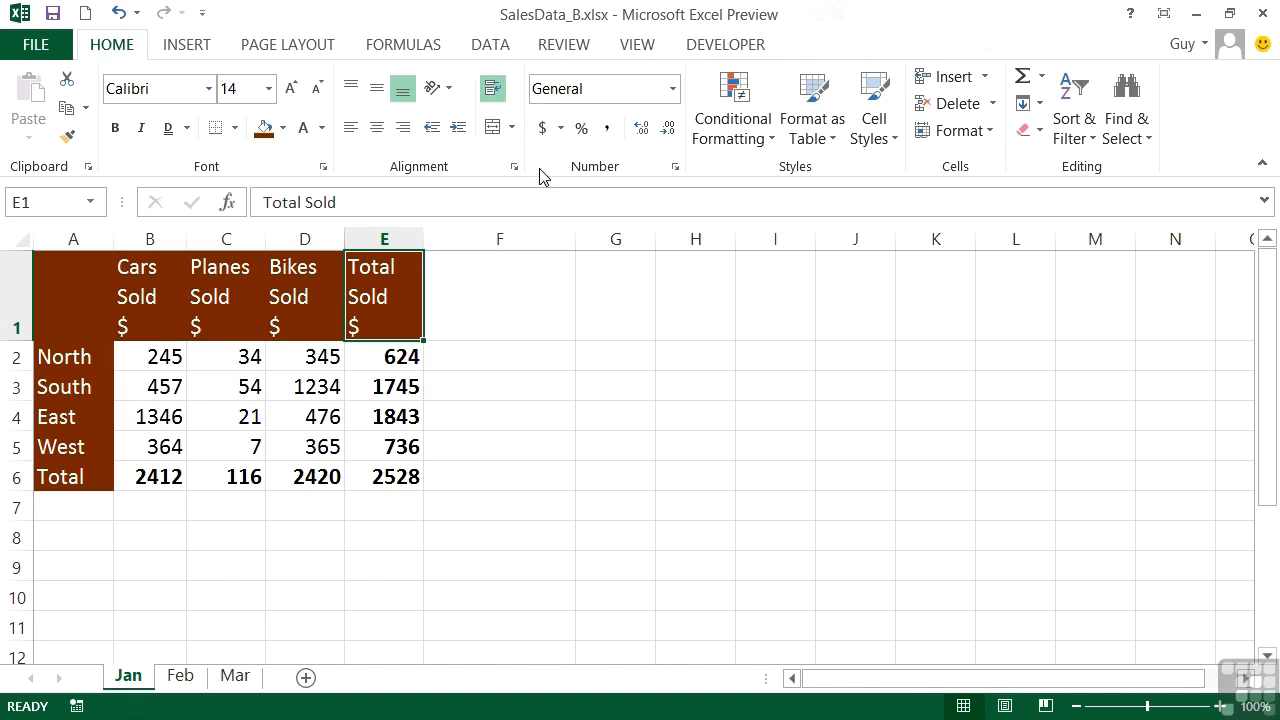
# Insert a blank row above the table's heading row.
pyautogui.click(16, 306)
pyautogui.rightClick(16, 306)
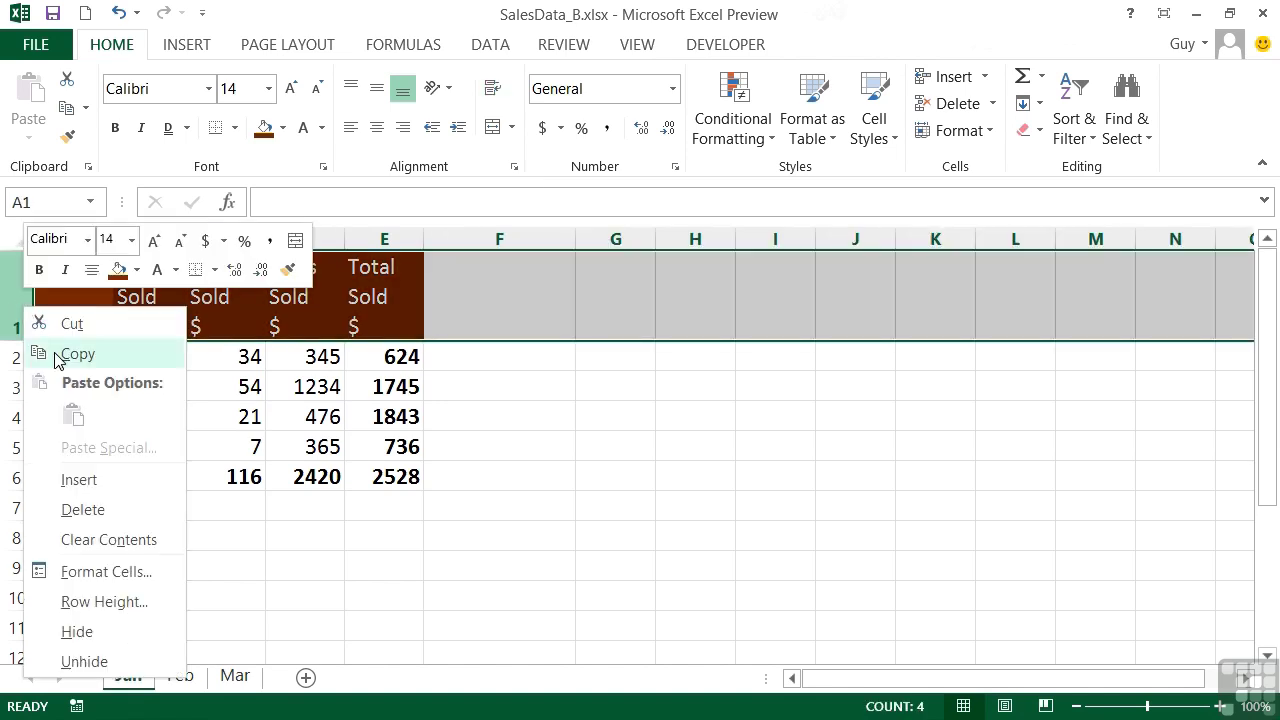
pyautogui.click(107, 480)
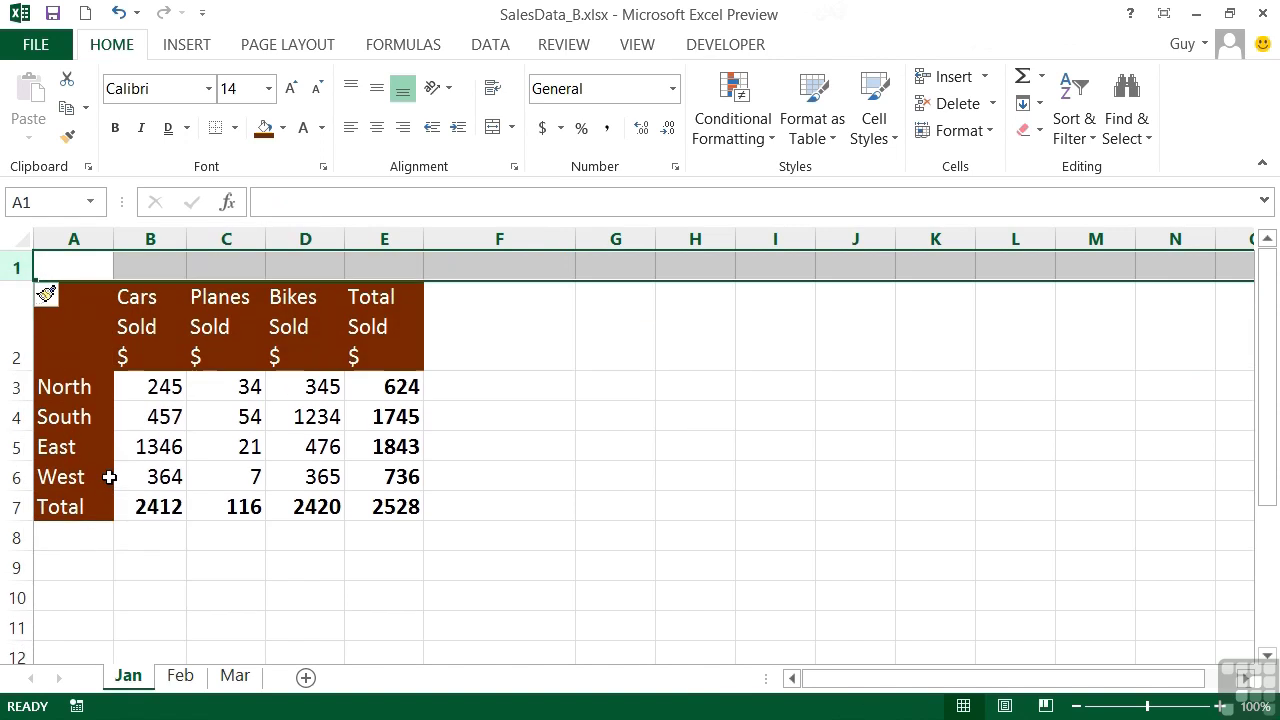
# Enter the title 'January Sales for Inc Corp' in cell A1.
pyautogui.click(106, 264)
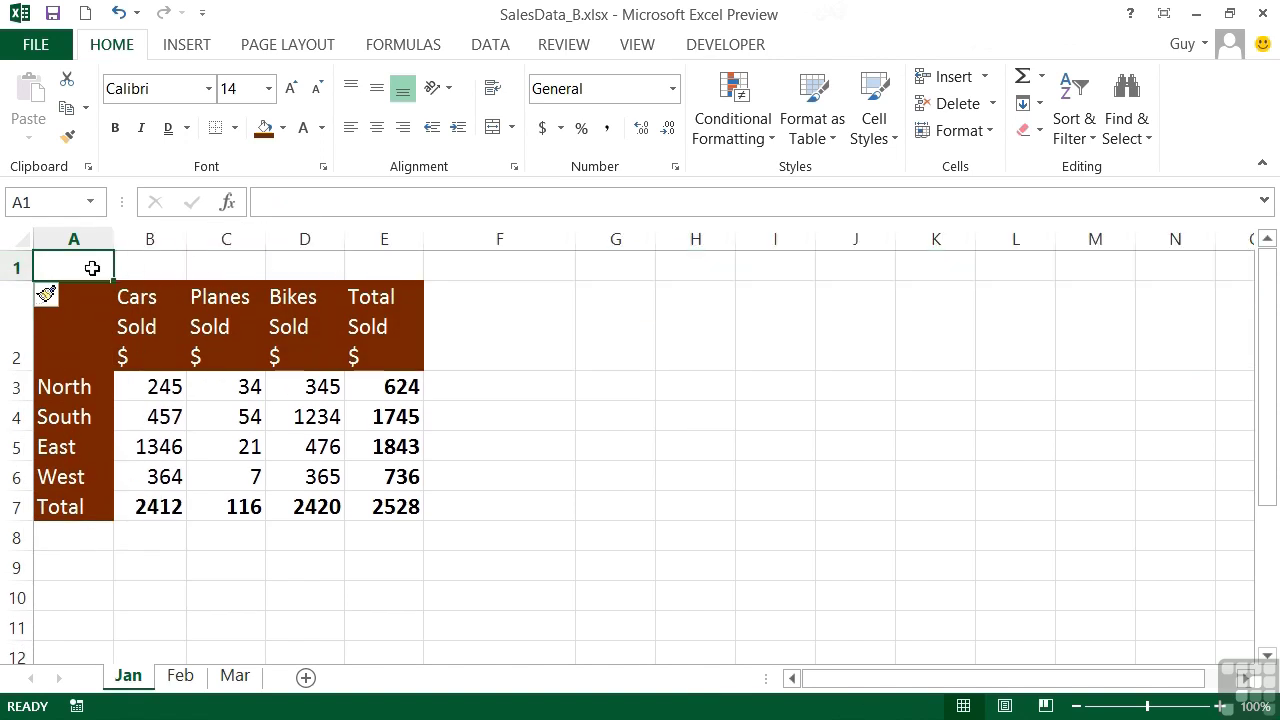
pyautogui.write('January Sales for Inc Corp')
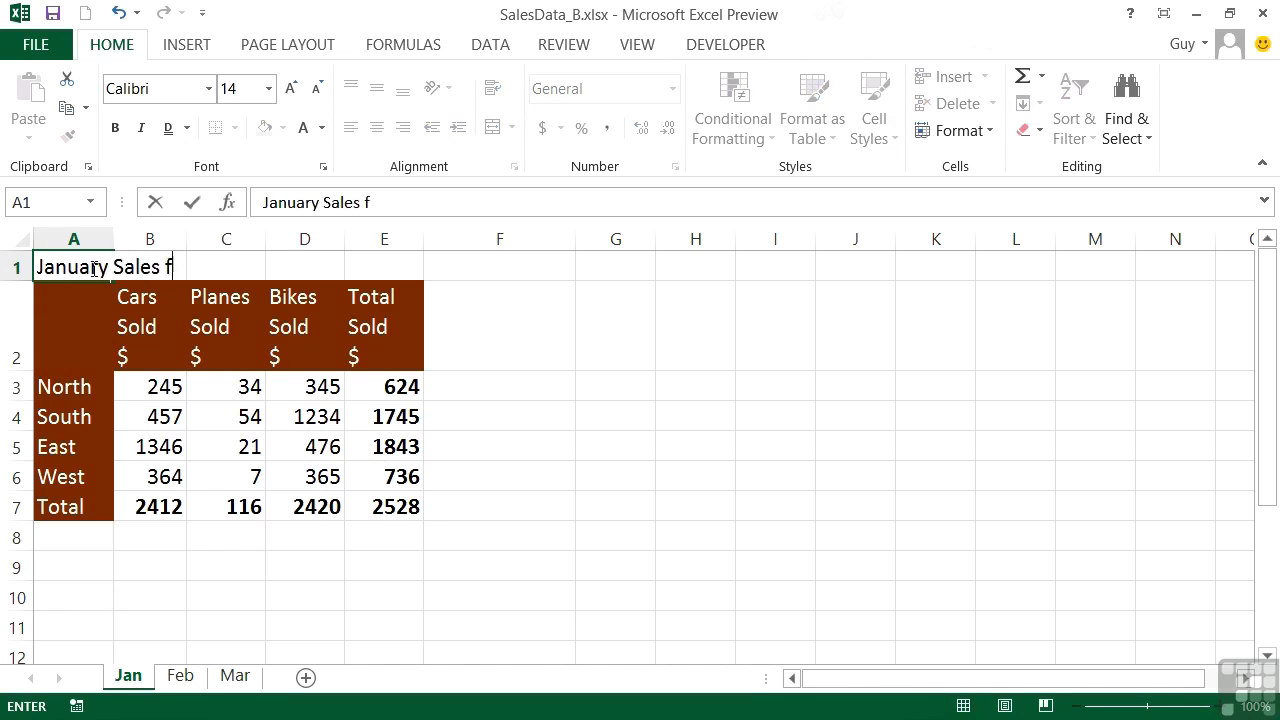
pyautogui.press('Return')
pyautogui.click(92, 268)
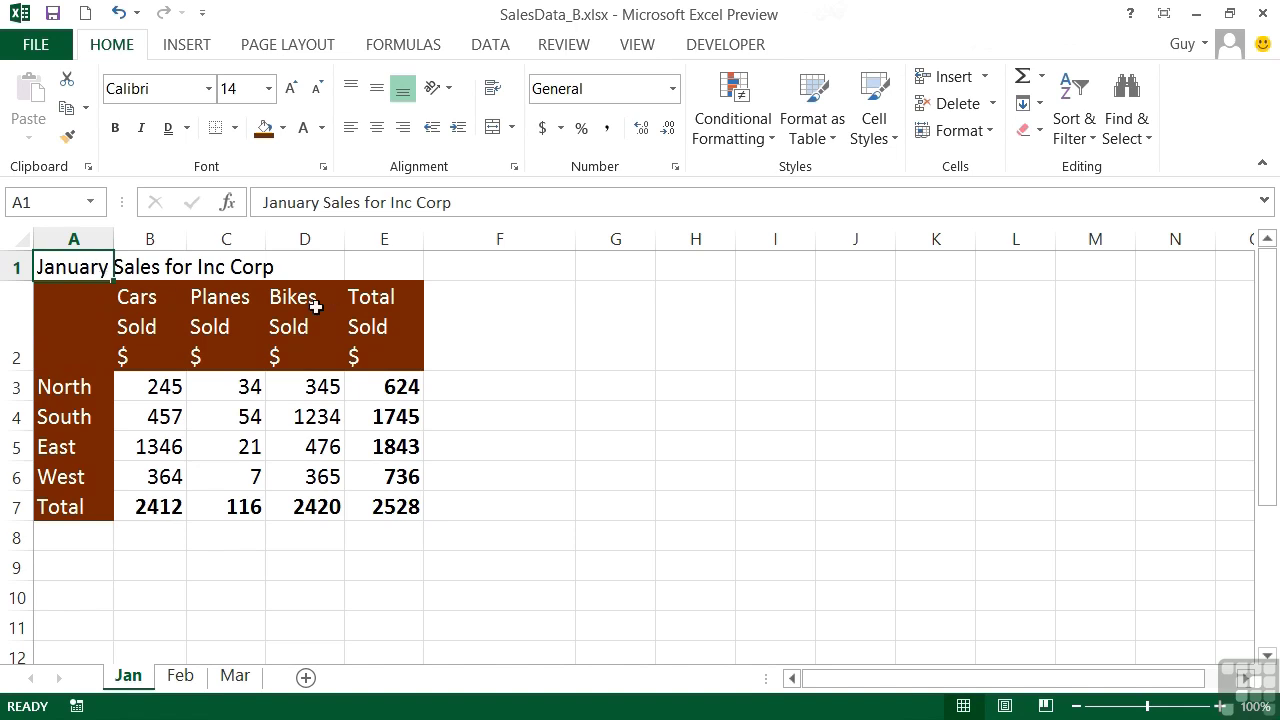
# Merge and centre A1:E1 so the title spans the whole table.
pyautogui.moveTo(88, 268); pyautogui.dragTo(397, 266)
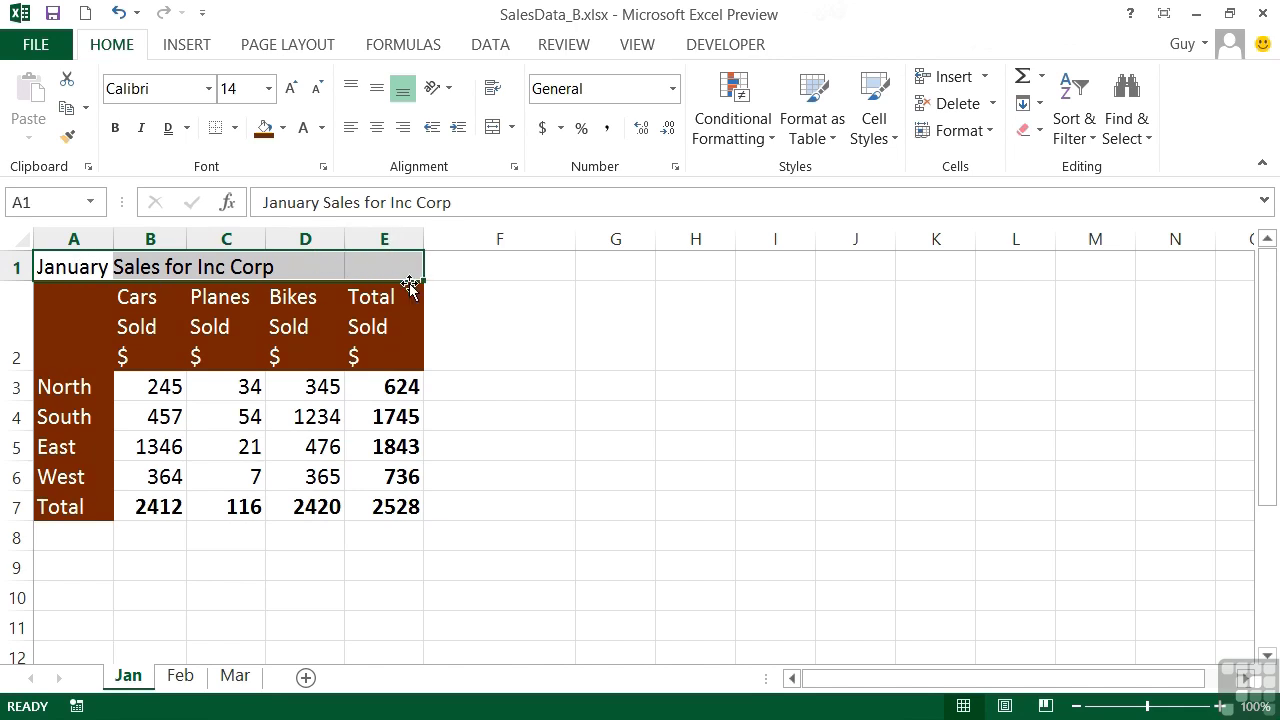
pyautogui.click(493, 128)
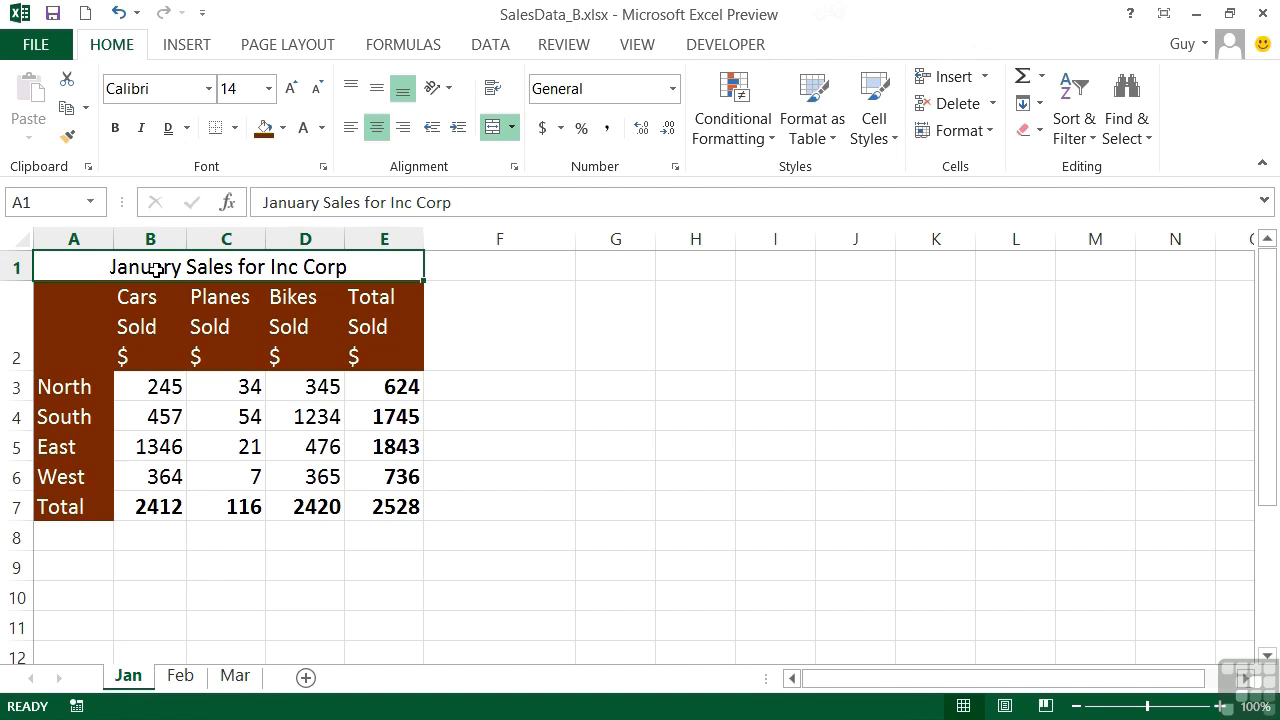
# Fill the merged title cell with dark blue and make its text white.
pyautogui.click(284, 130)
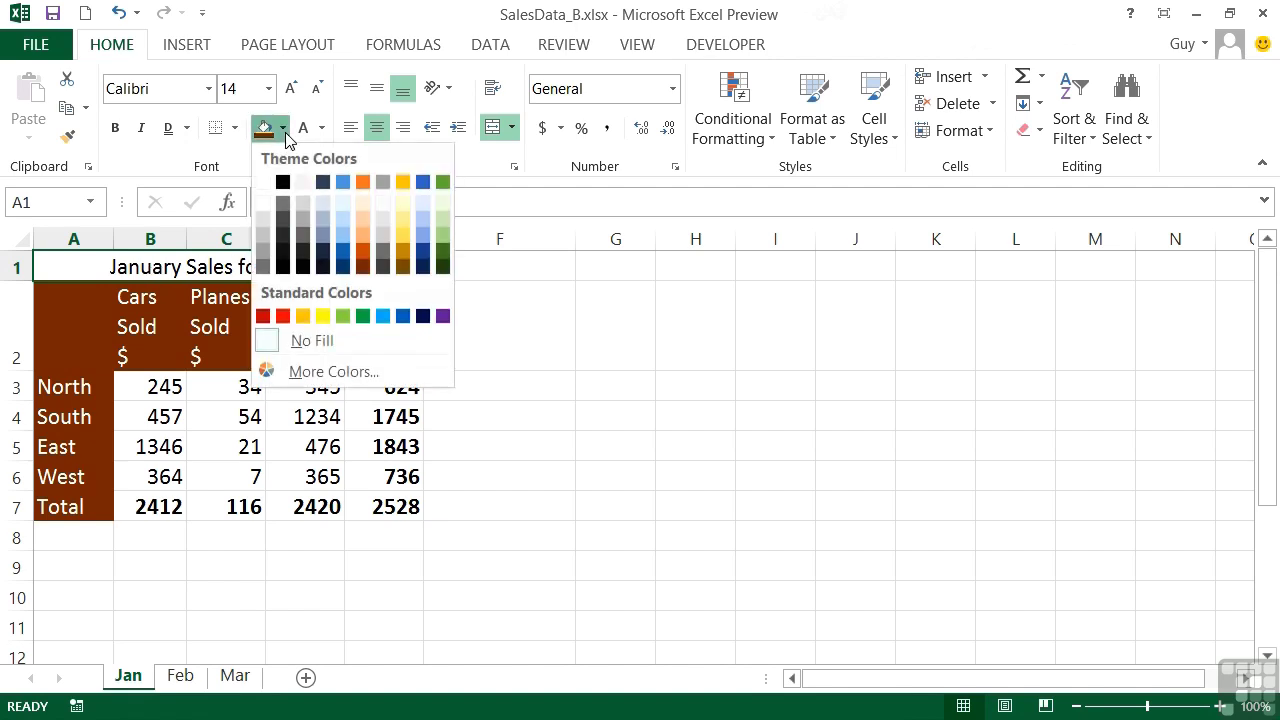
pyautogui.click(342, 250)
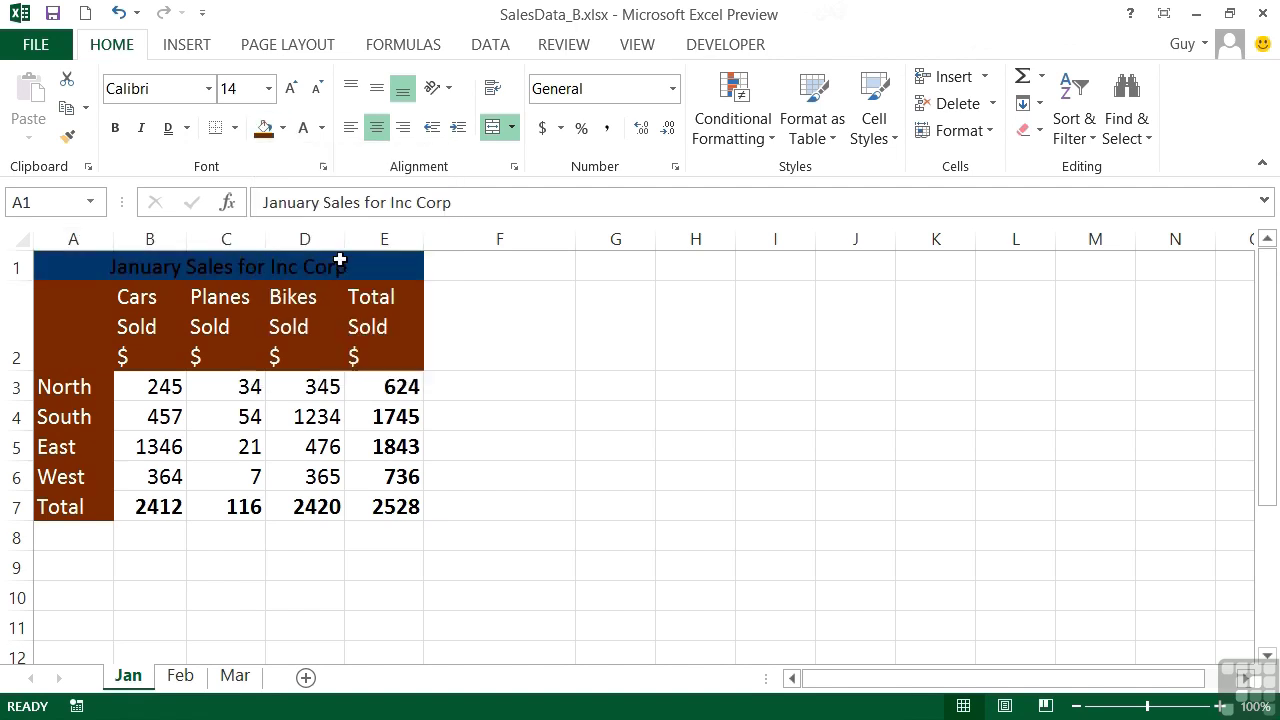
pyautogui.click(323, 129)
pyautogui.click(305, 209)
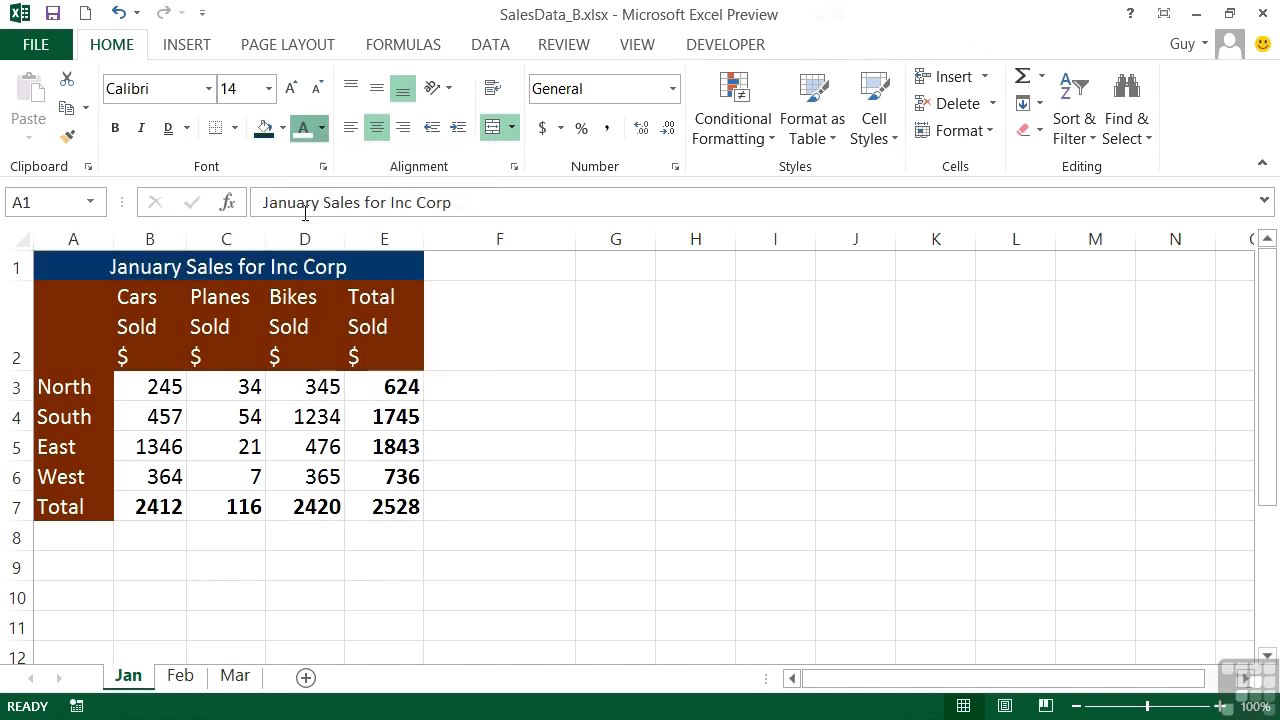
pyautogui.click(410, 316)
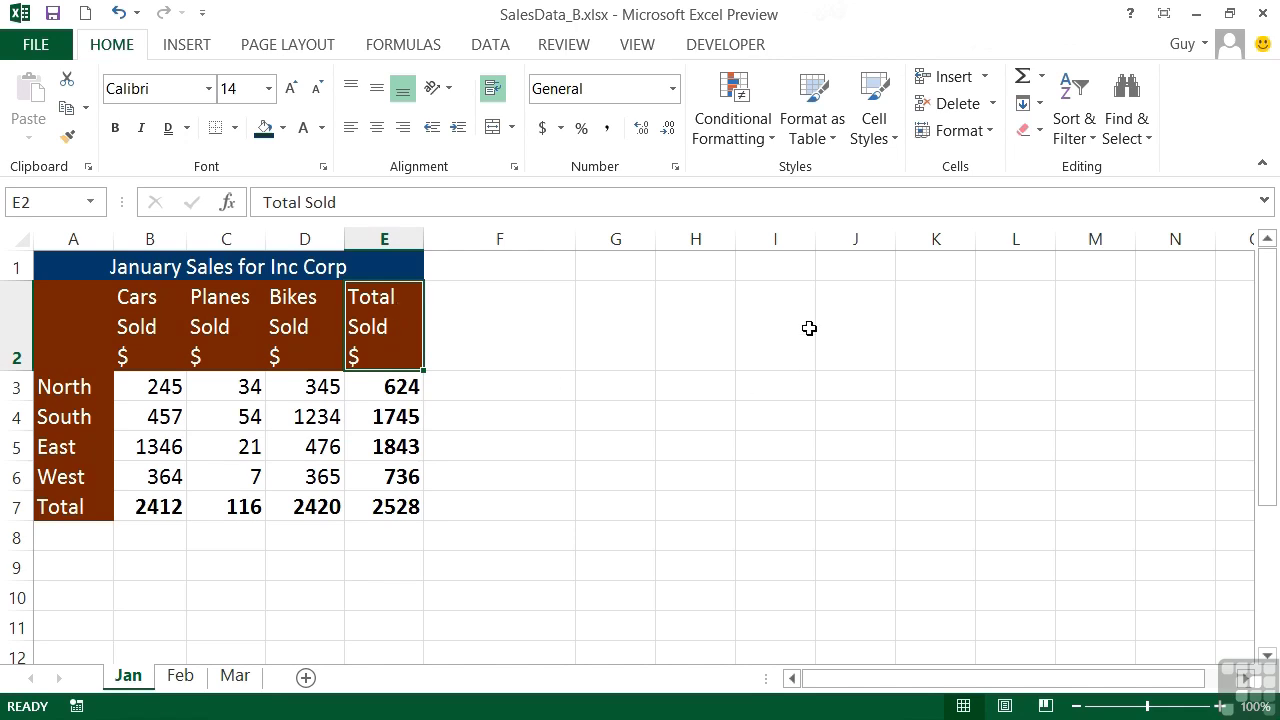
# Enter January in I1 and 2012 in K1, then merge and centre I1:M1.
pyautogui.click(766, 266)
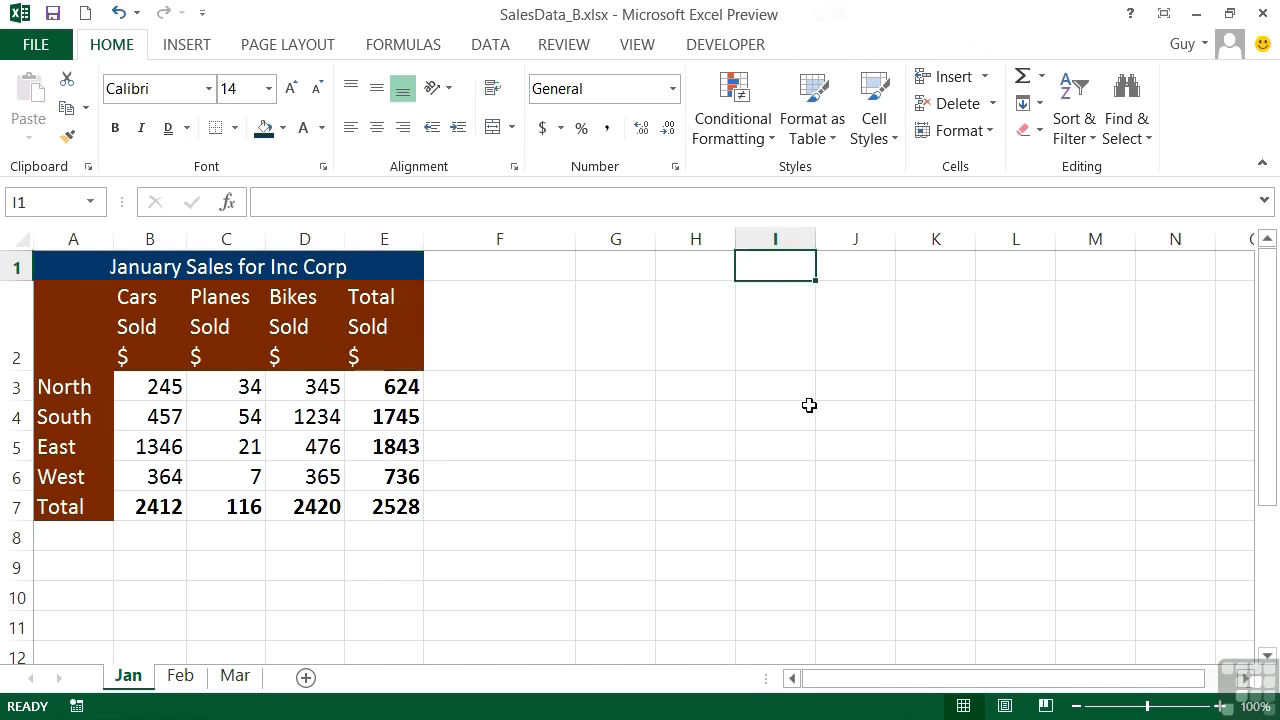
pyautogui.write('January')
pyautogui.press('Tab')
pyautogui.press('Tab')
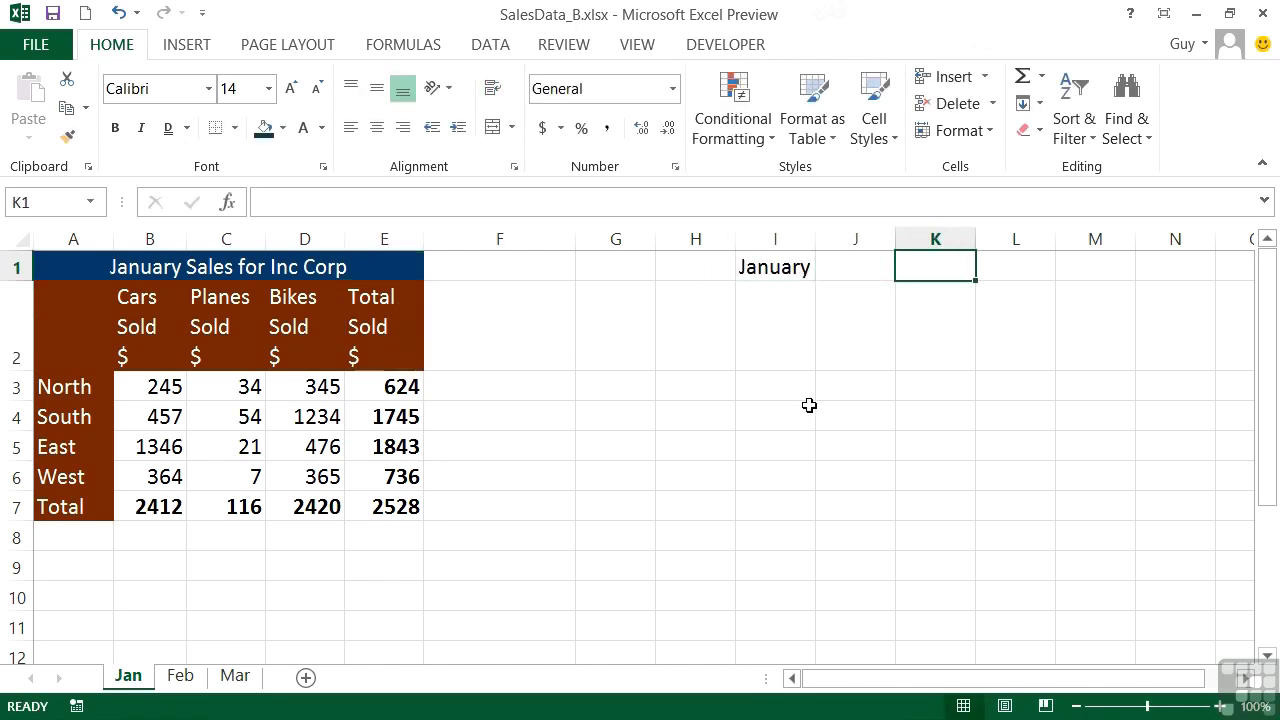
pyautogui.write('2012')
pyautogui.press('Return')
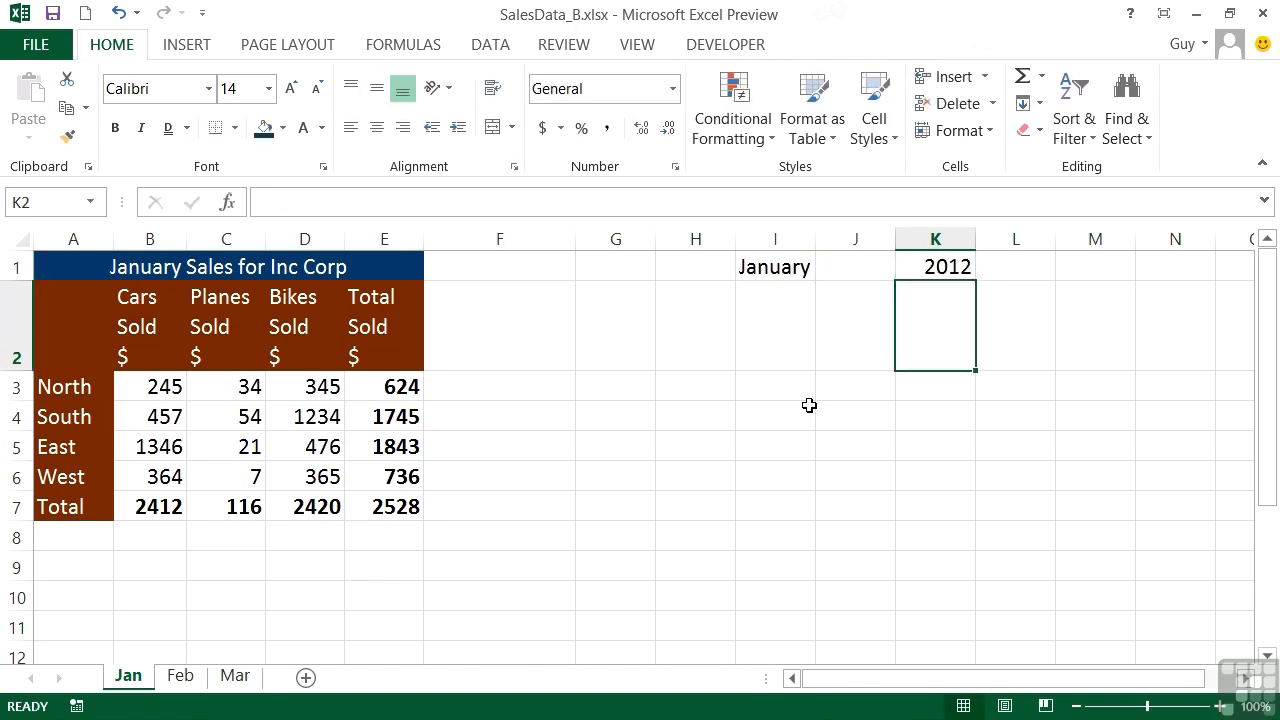
pyautogui.moveTo(789, 266); pyautogui.dragTo(1079, 256)
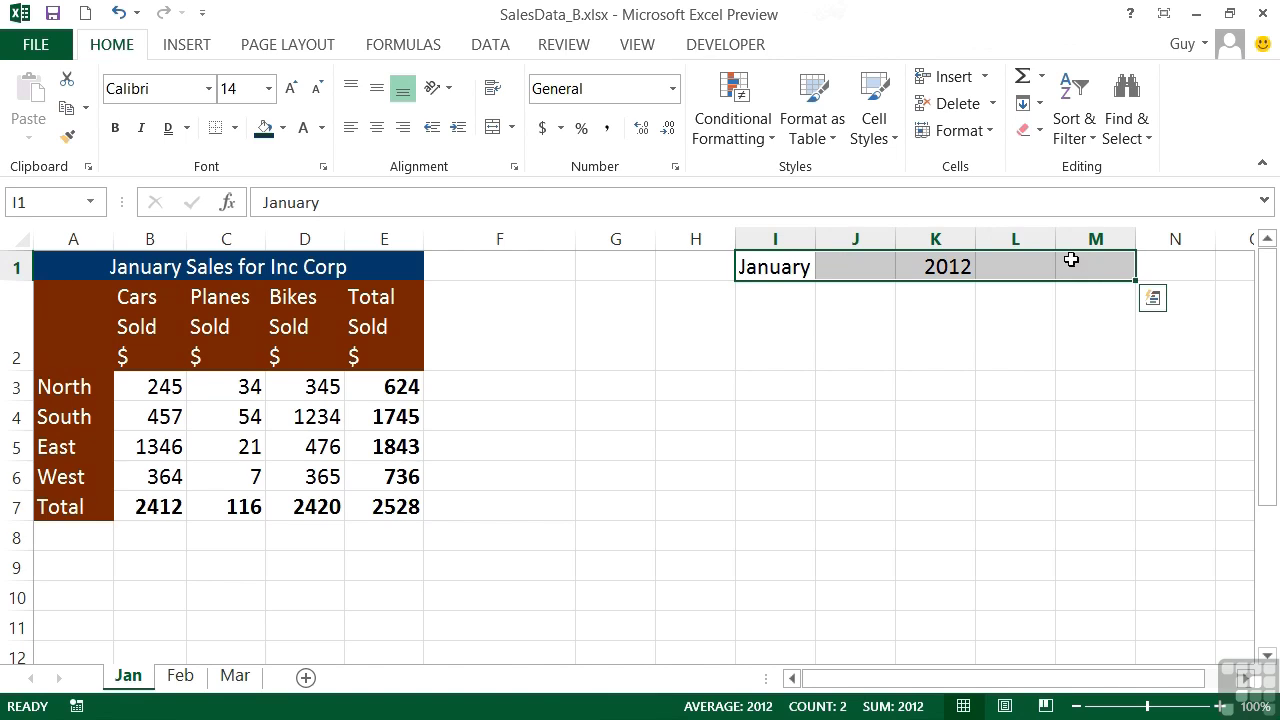
pyautogui.click(493, 129)
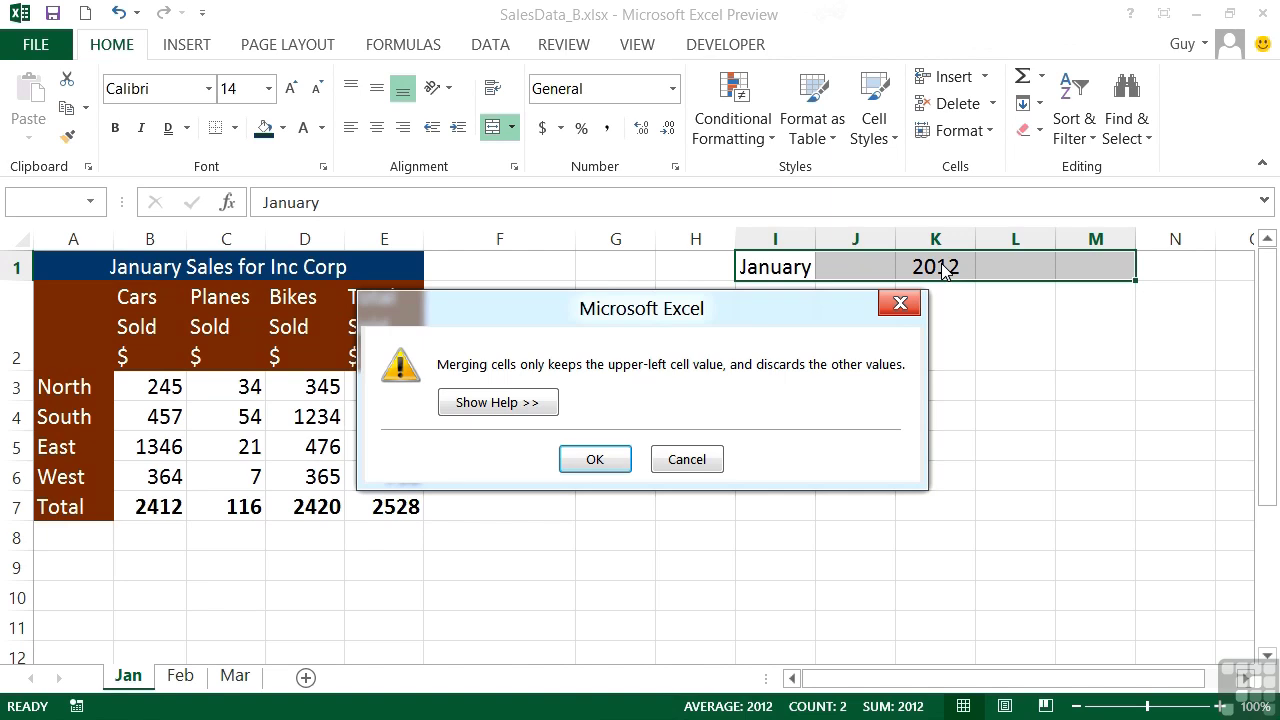
# Accept the merge warning, keeping only January in the merged I1:M1 cell.
pyautogui.click(601, 460)
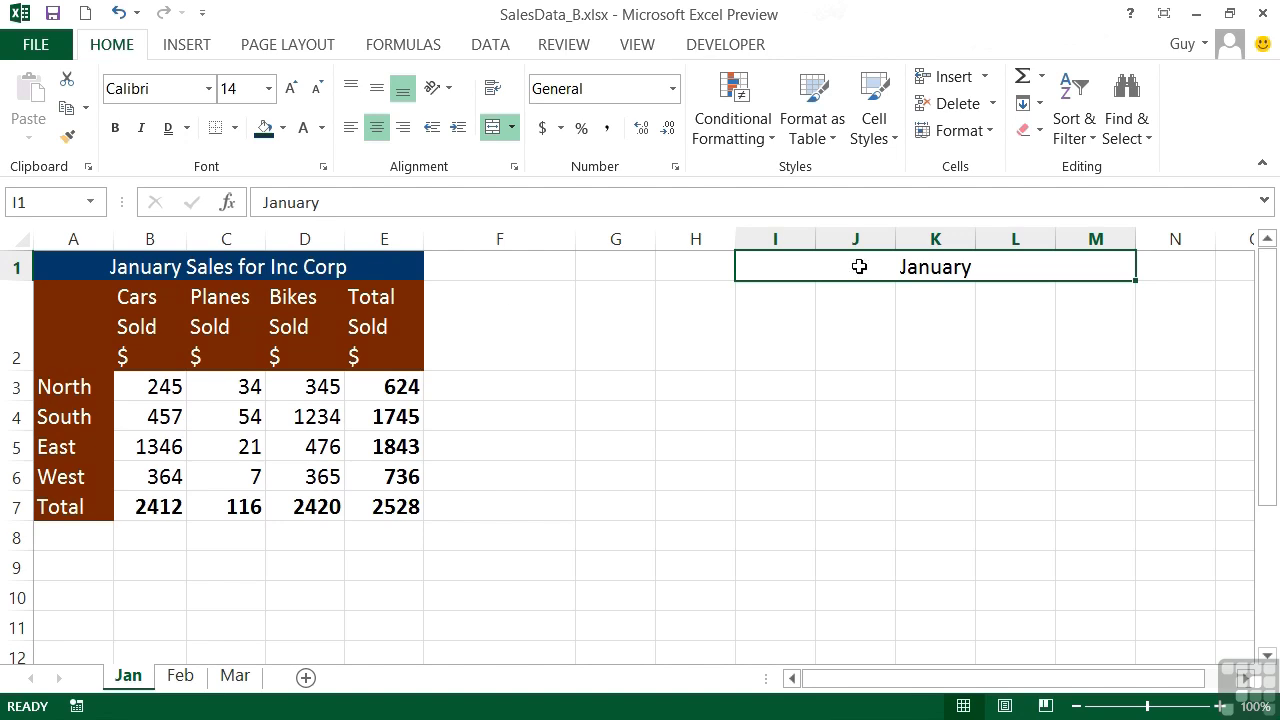
# Unmerge I1:M1 and check J1 through M1, confirming K1 no longer holds 2012.
pyautogui.click(493, 131)
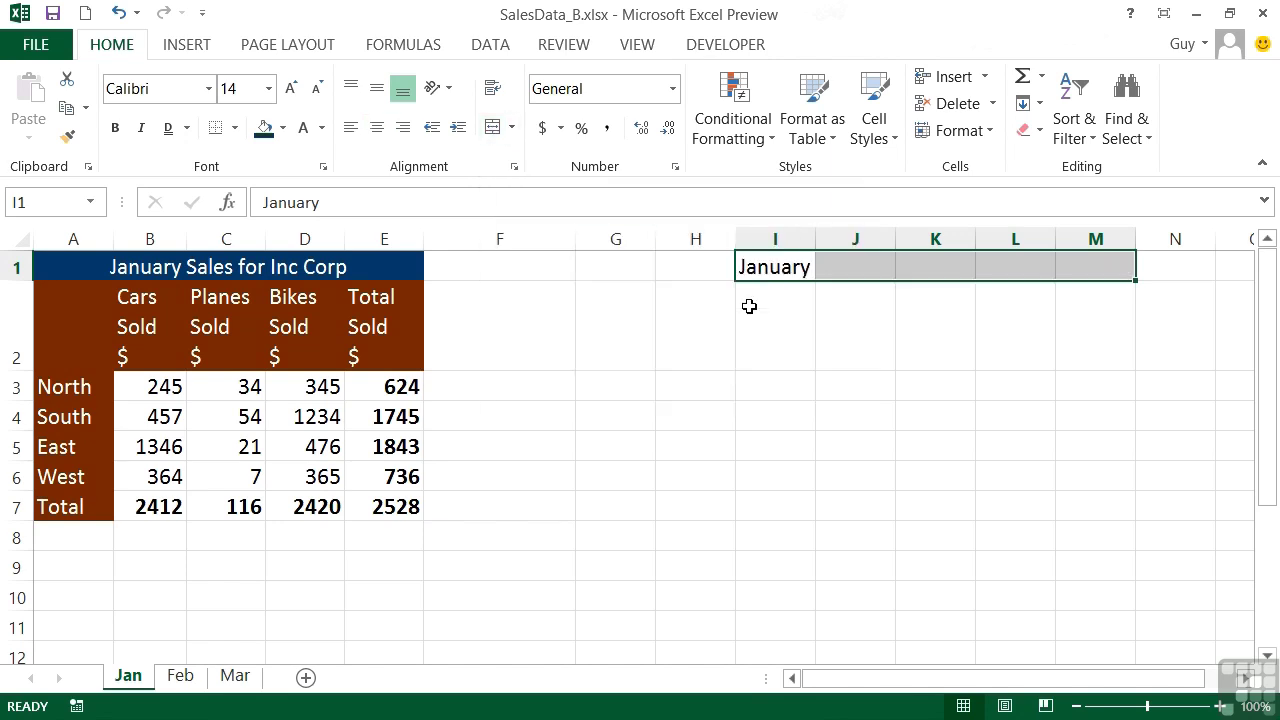
pyautogui.click(854, 272)
pyautogui.click(943, 268)
pyautogui.click(1023, 268)
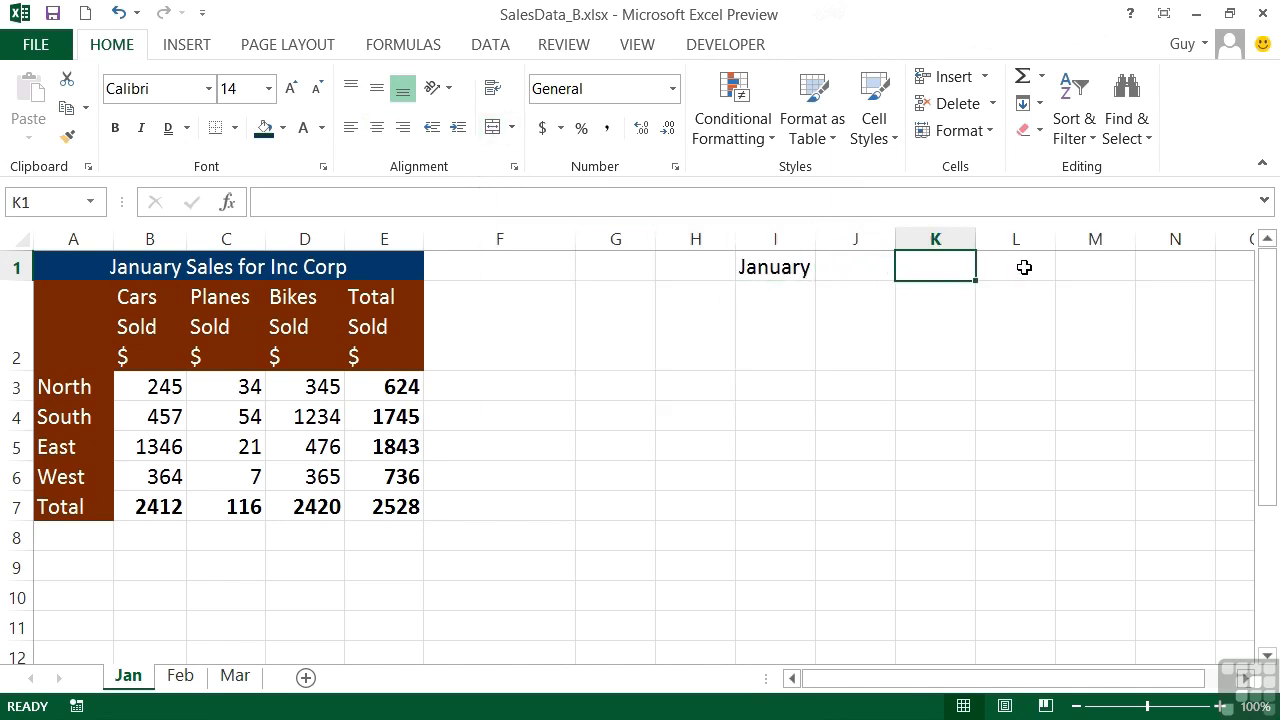
pyautogui.click(1080, 270)
pyautogui.click(962, 271)
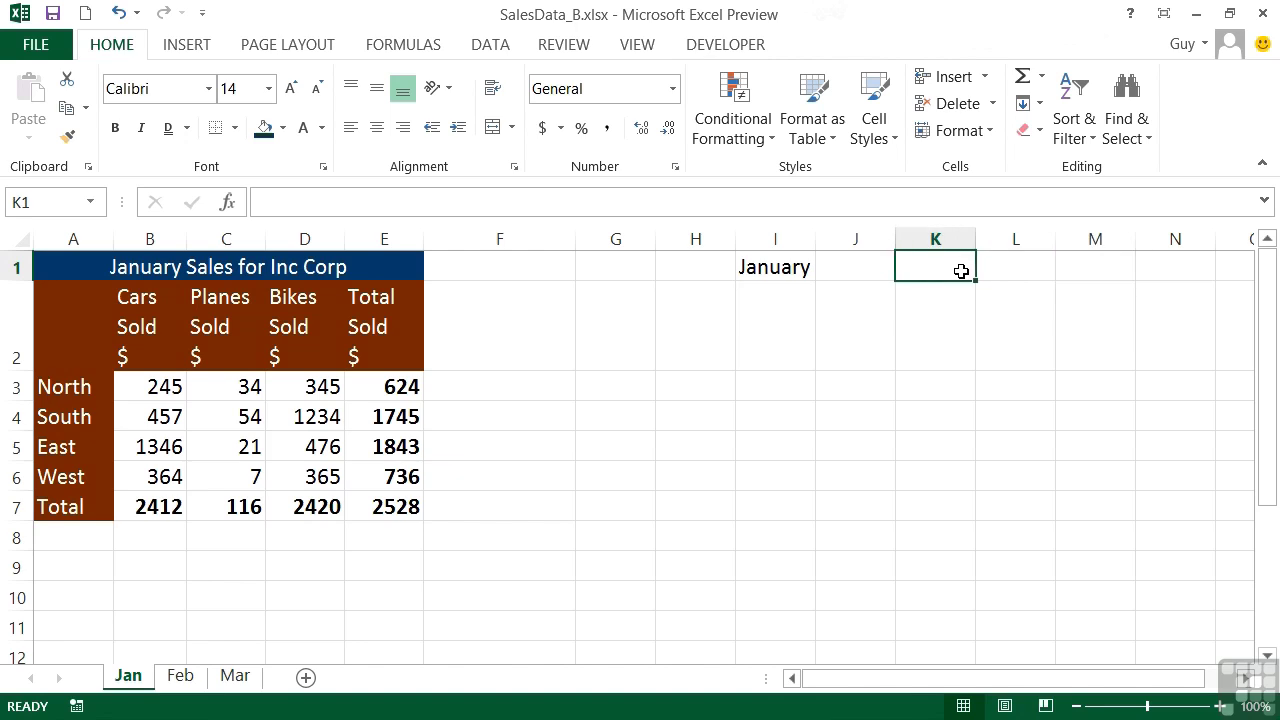